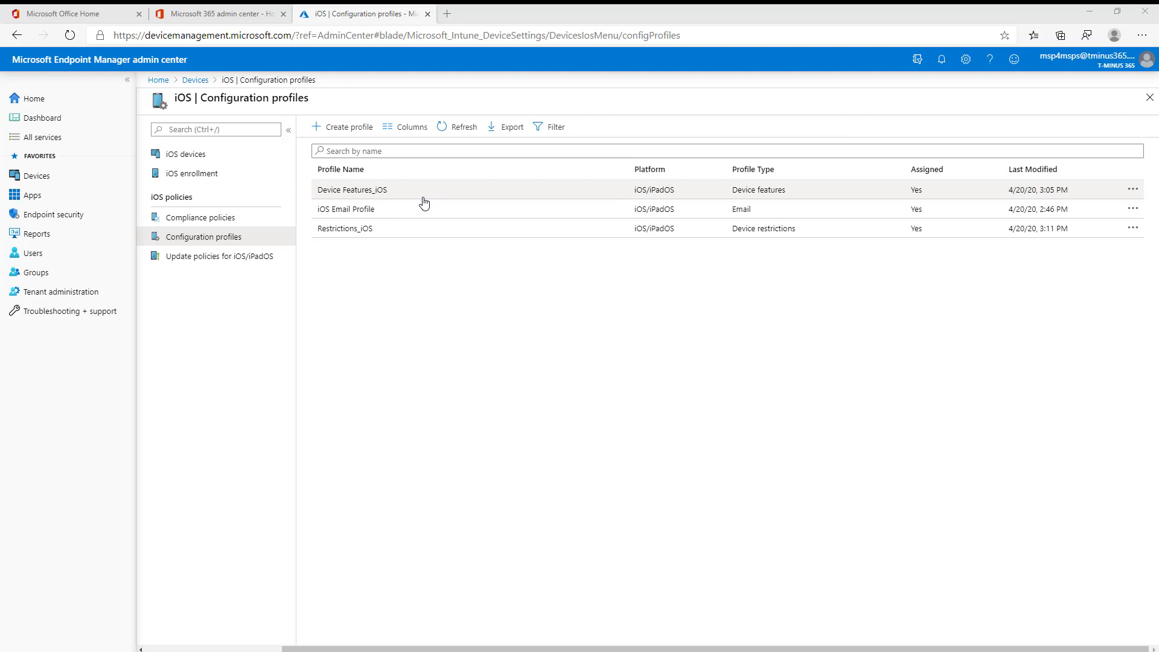
Start a new configuration profile for iOS/iPadOS and list its available profile types
left_click(336, 127)
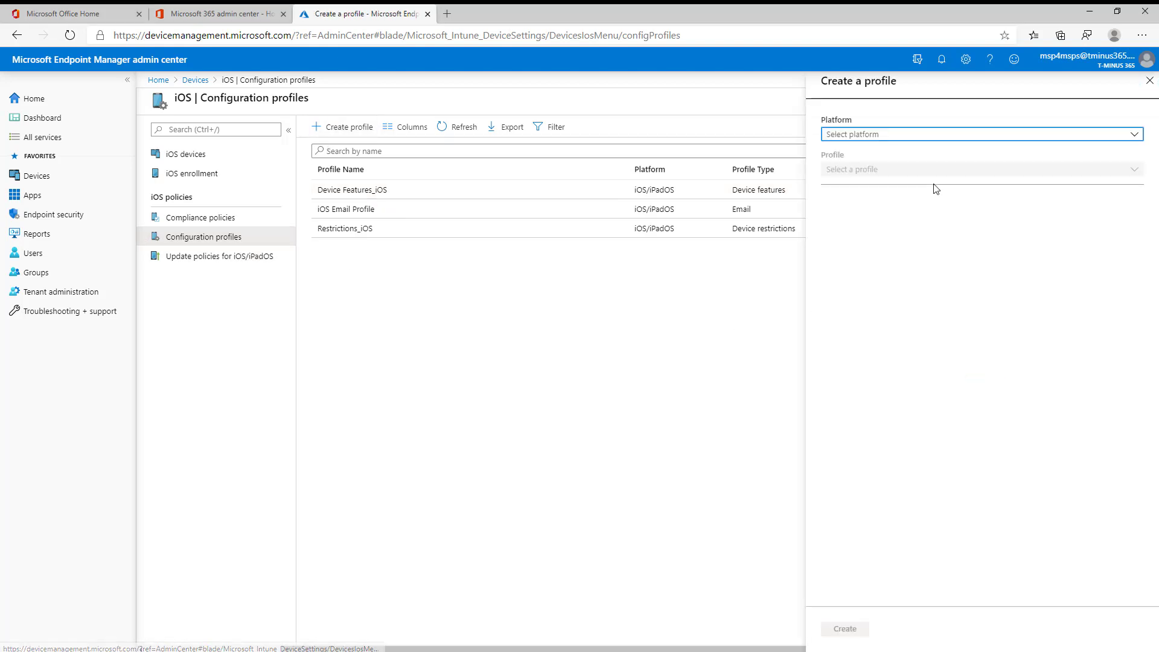
left_click(895, 137)
left_click(857, 154)
left_click(869, 170)
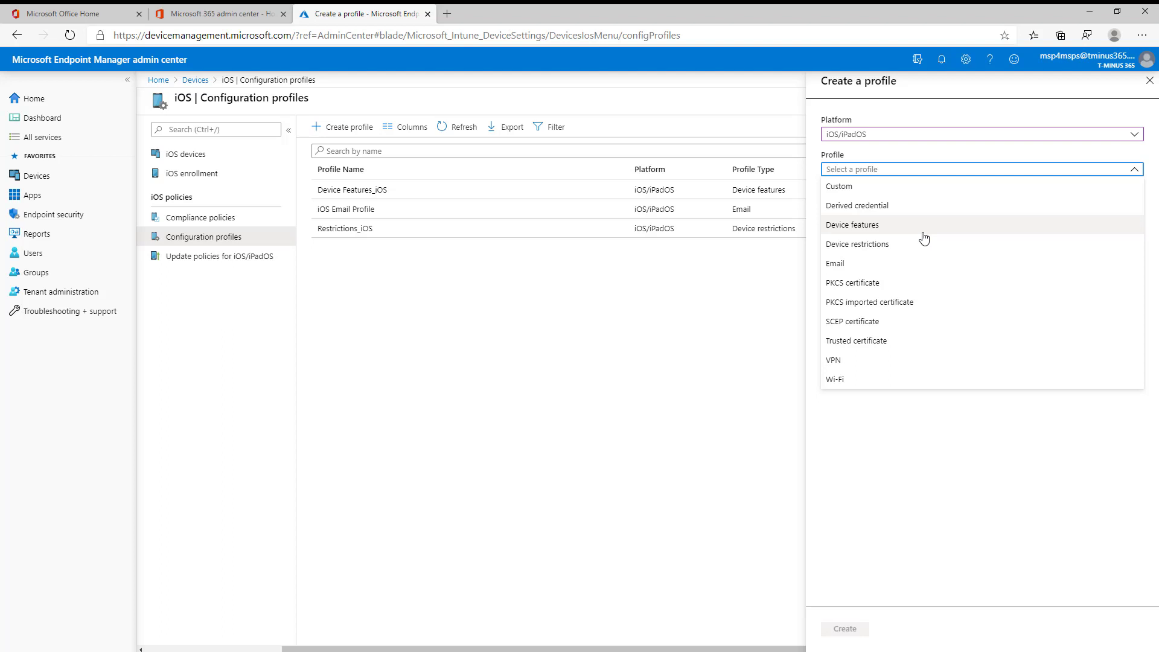
Discard the new profile and edit the configuration settings of the Device Features_iOS profile
left_click(1149, 80)
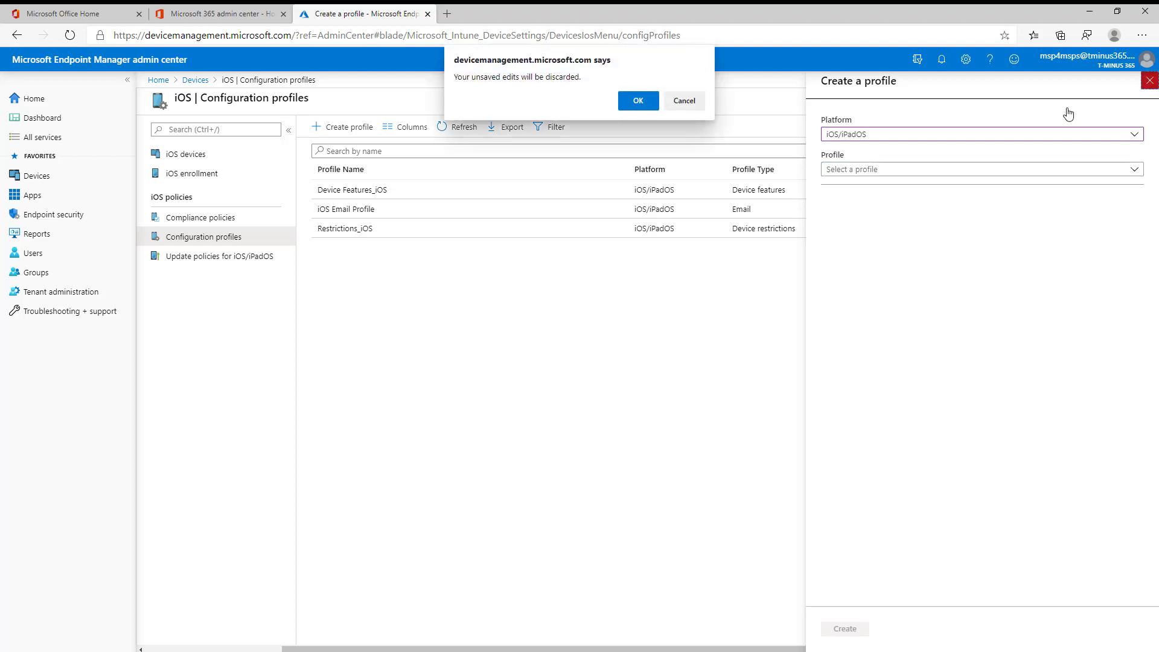
left_click(638, 101)
left_click(427, 192)
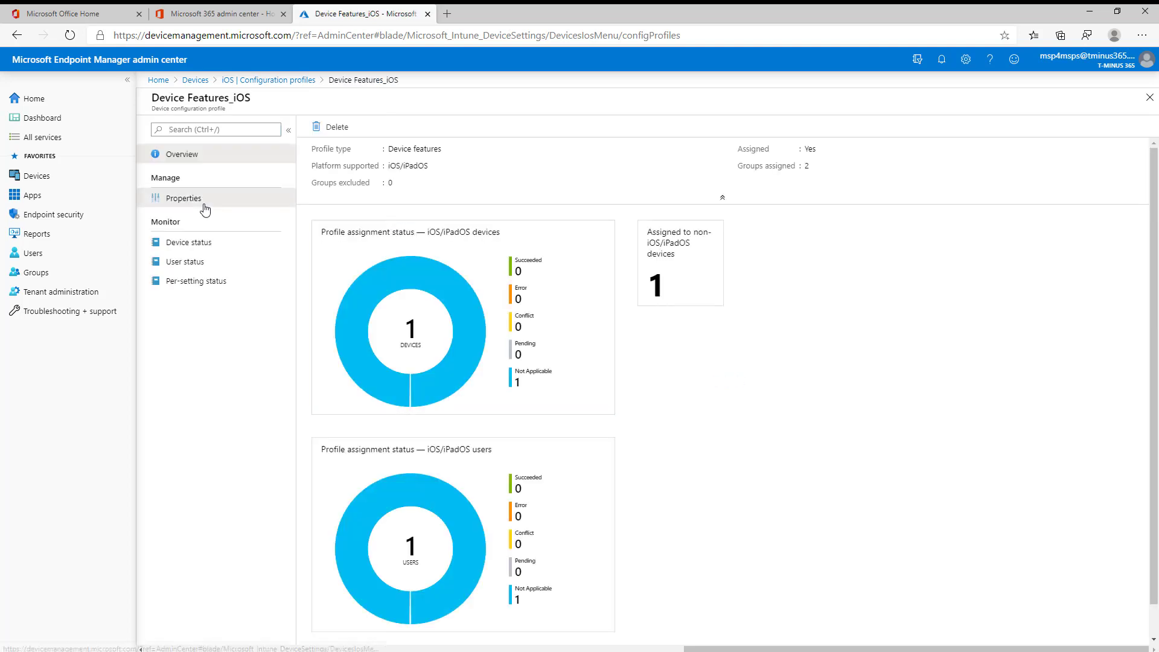
left_click(204, 205)
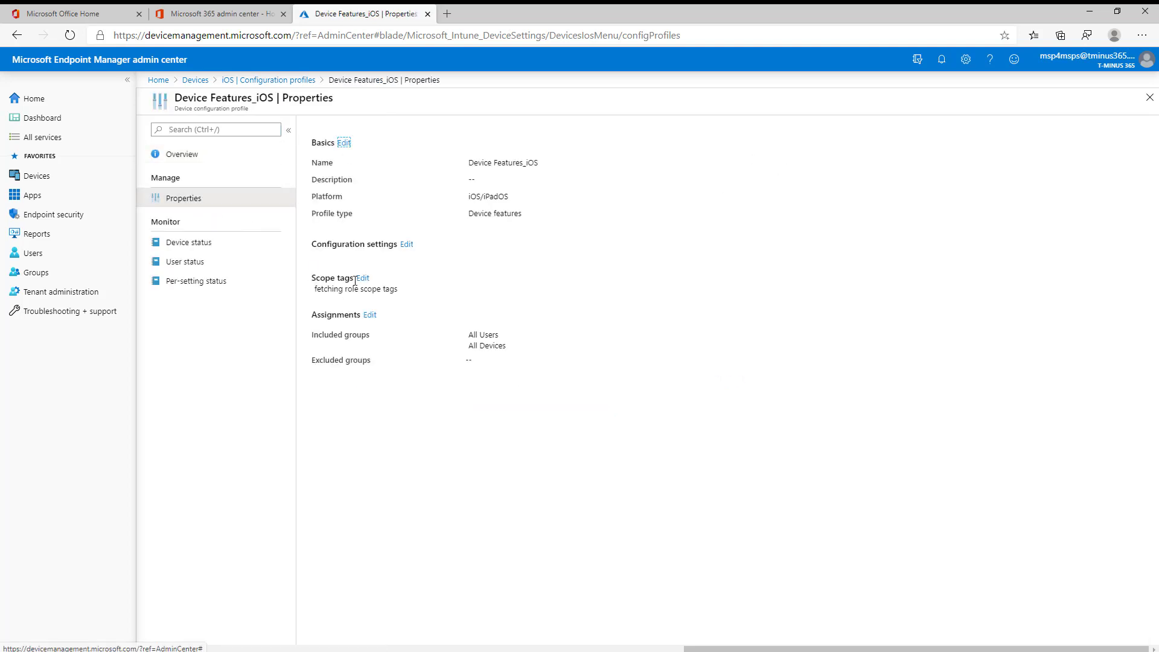
left_click(406, 244)
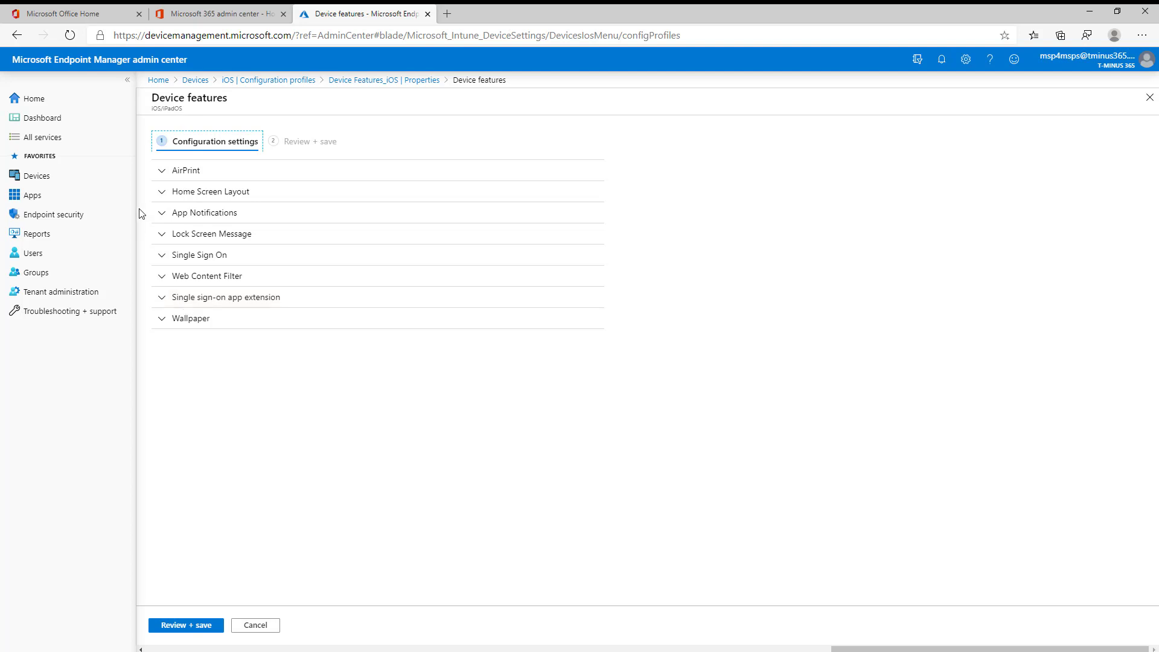
Expand AirPrint to show the printer IP address, path, port and TLS fields
left_click(175, 171)
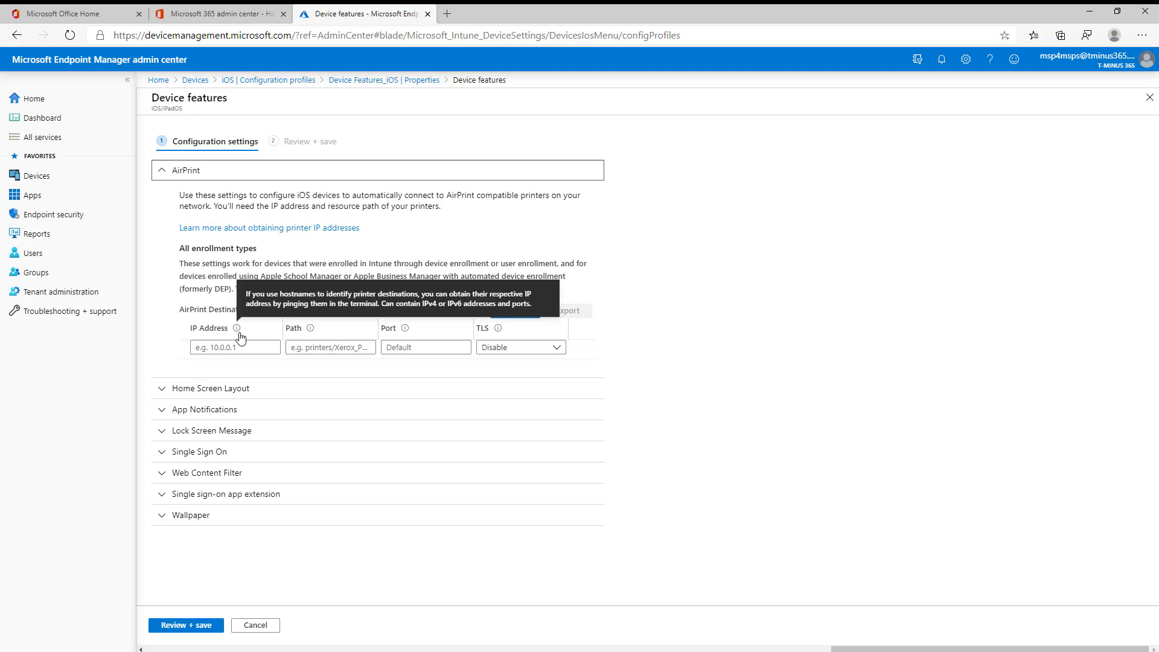
mouse_move(321, 334)
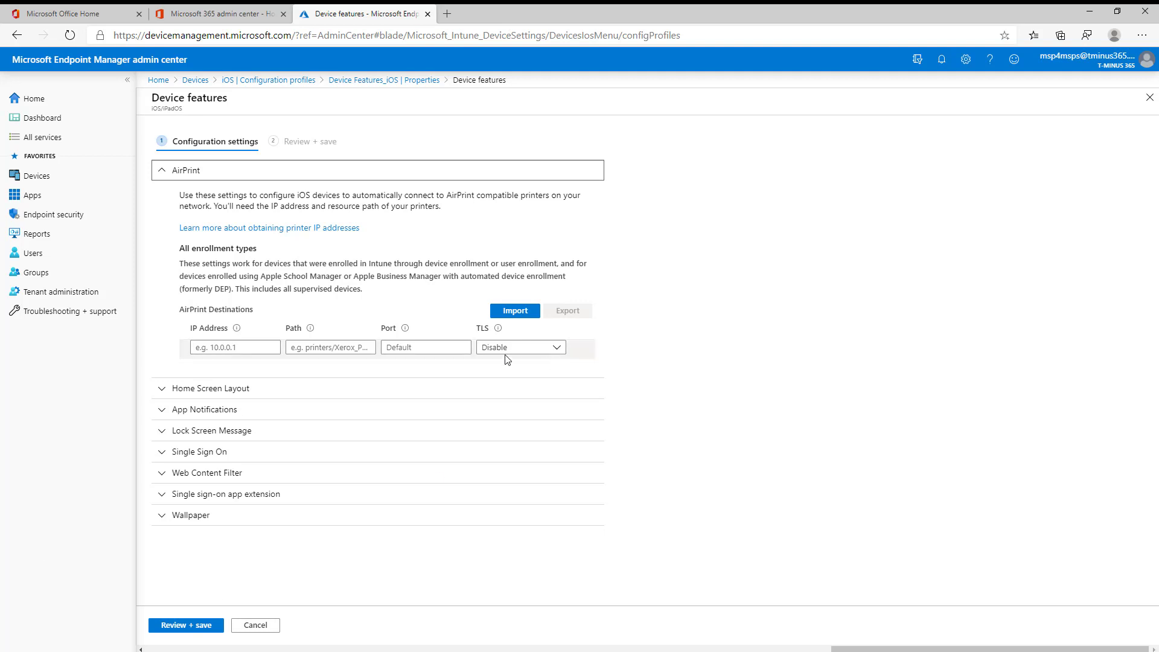
left_click(181, 388)
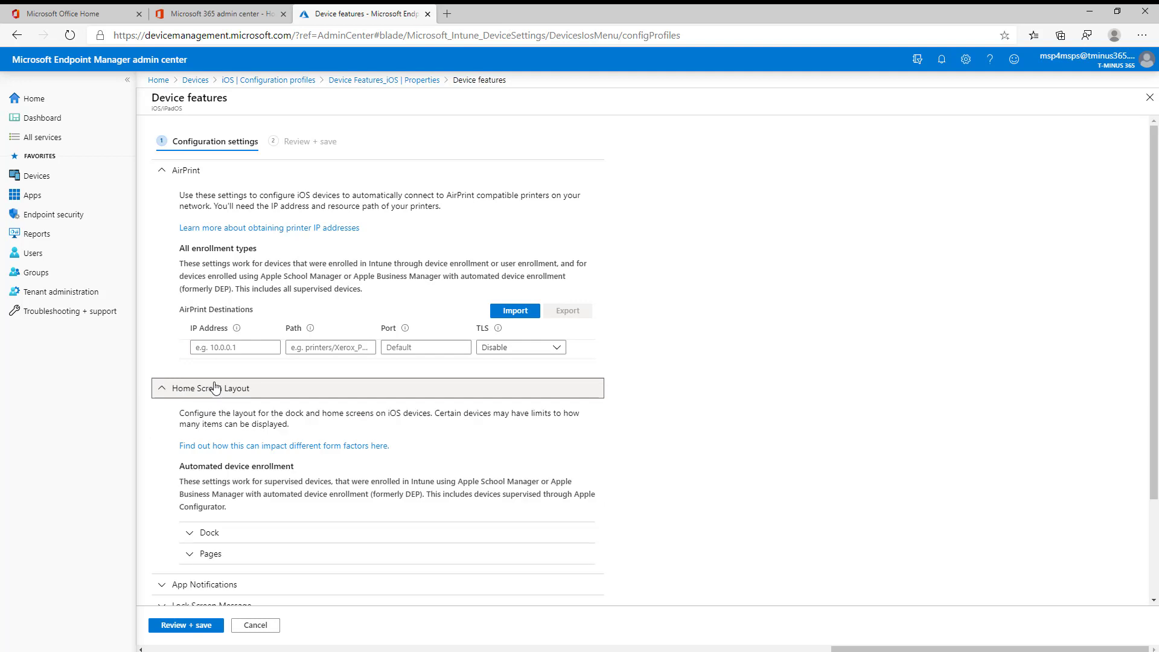
scroll(215, 387, "down", 1)
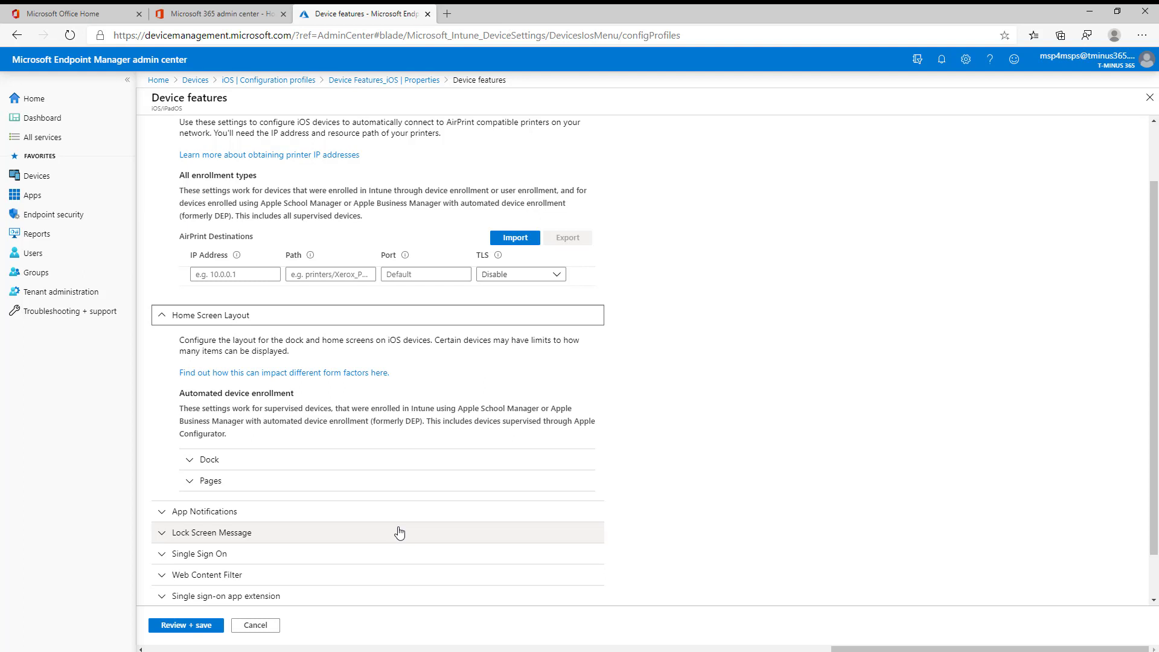
left_click(257, 462)
scroll(280, 546, "down", 1)
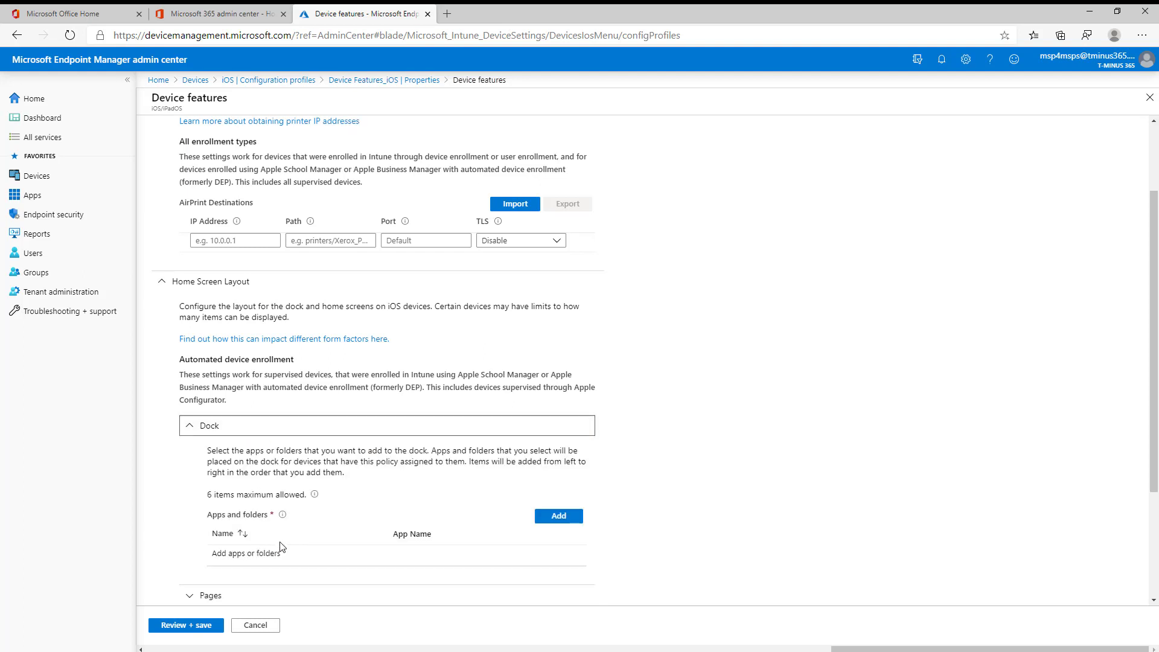
scroll(281, 546, "down", 2)
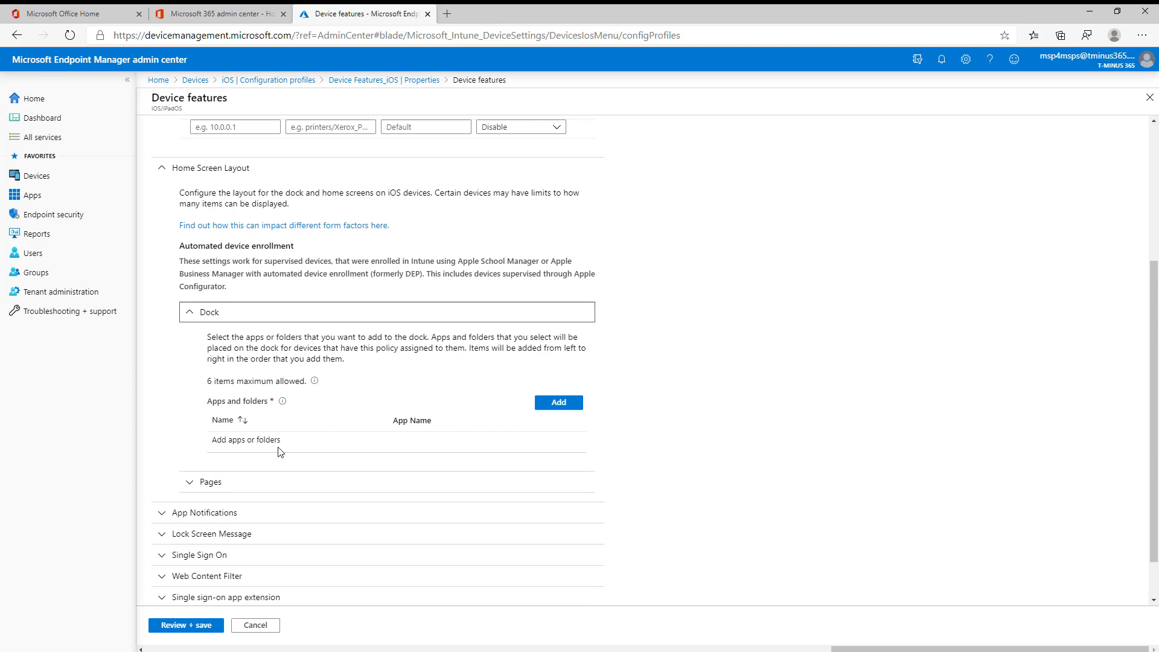
left_click(193, 482)
scroll(253, 490, "down", 3)
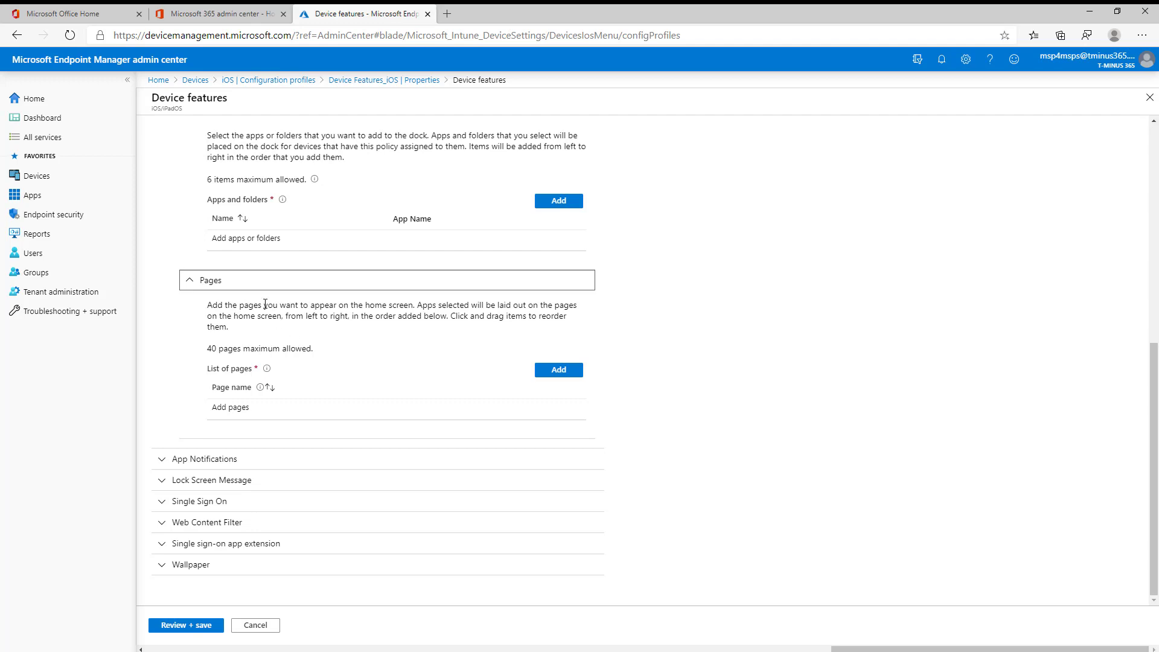
left_click(262, 282)
scroll(223, 331, "up", 3)
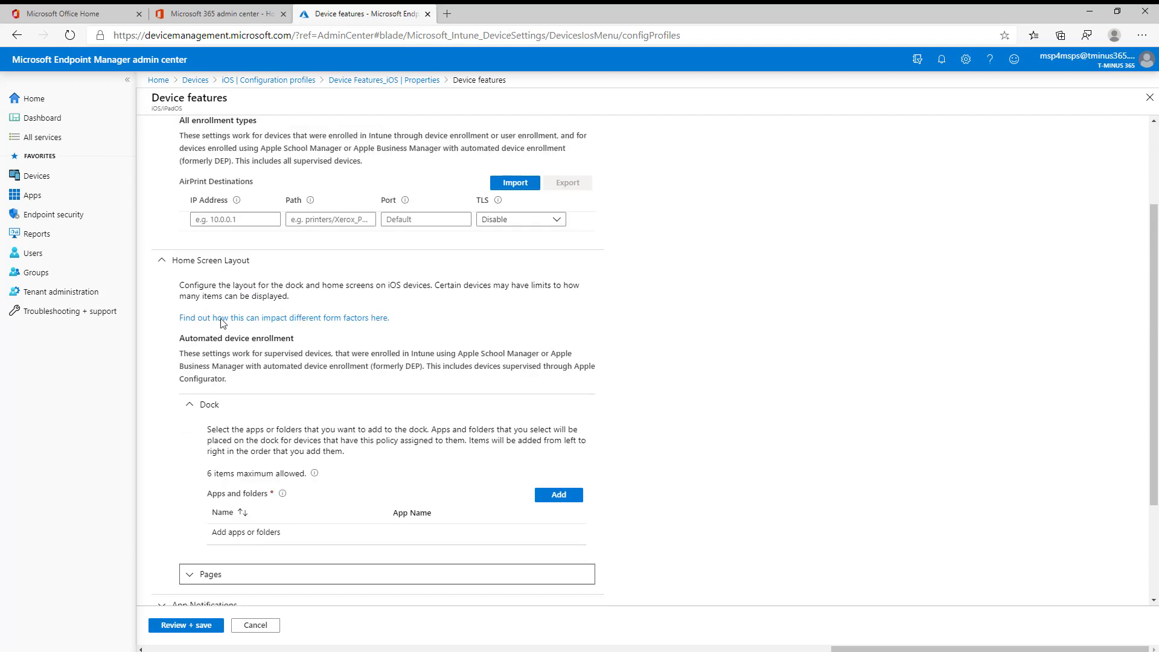
left_click(268, 256)
left_click(198, 411)
scroll(325, 510, "down", 1)
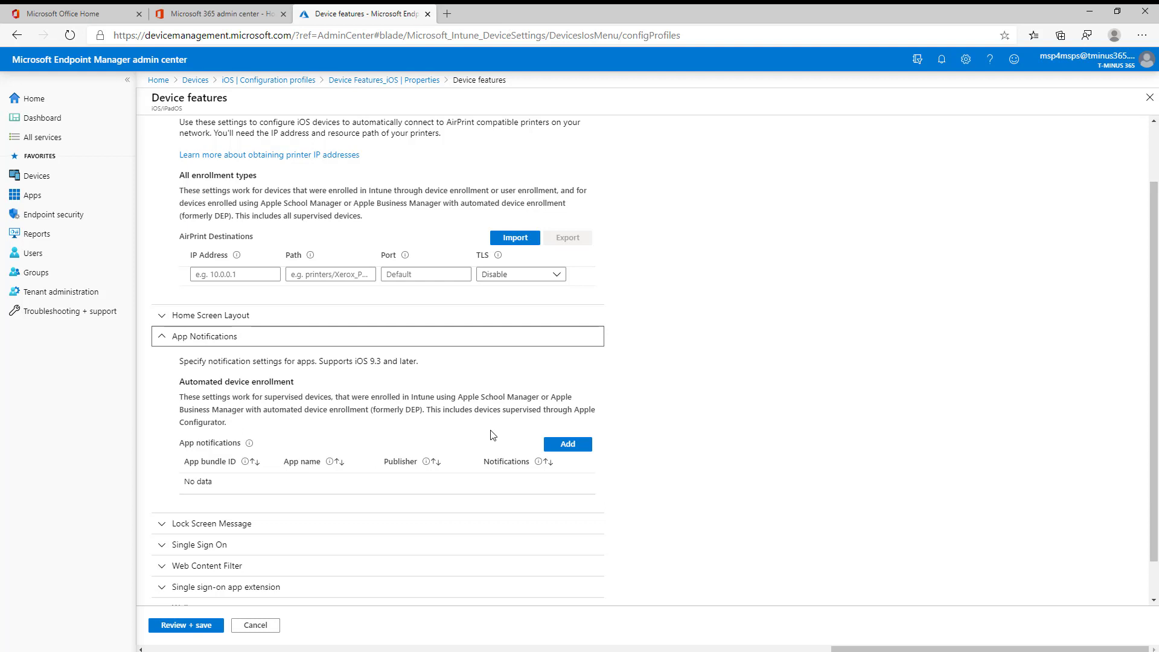
scroll(493, 434, "down", 1)
key("Return")
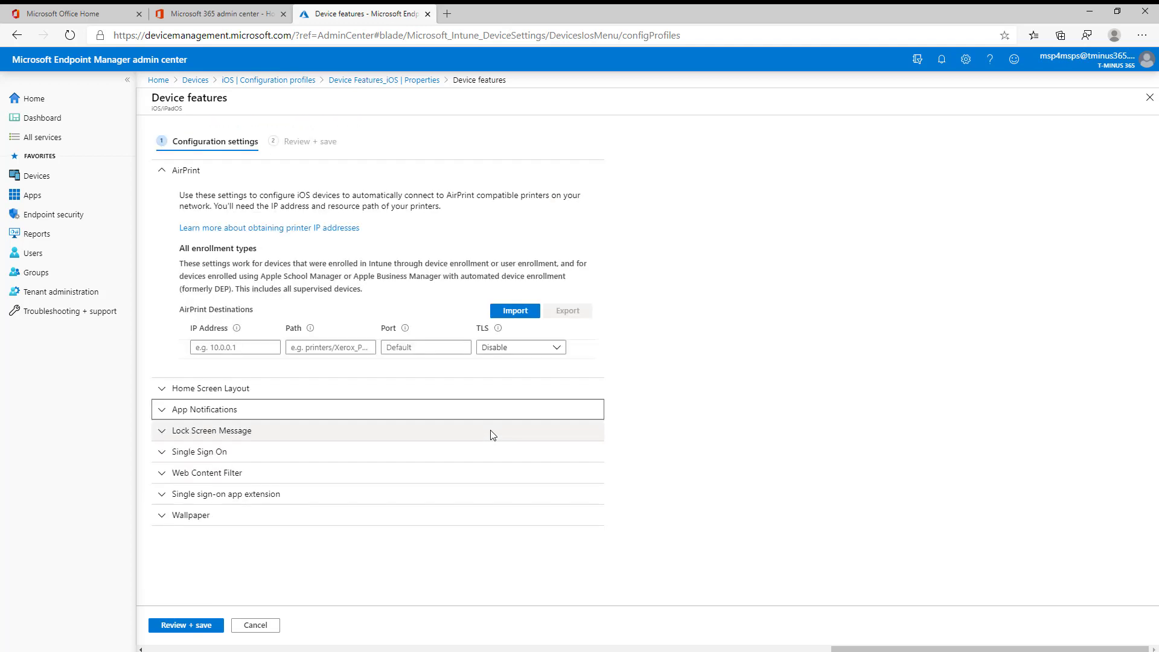
left_click(399, 412)
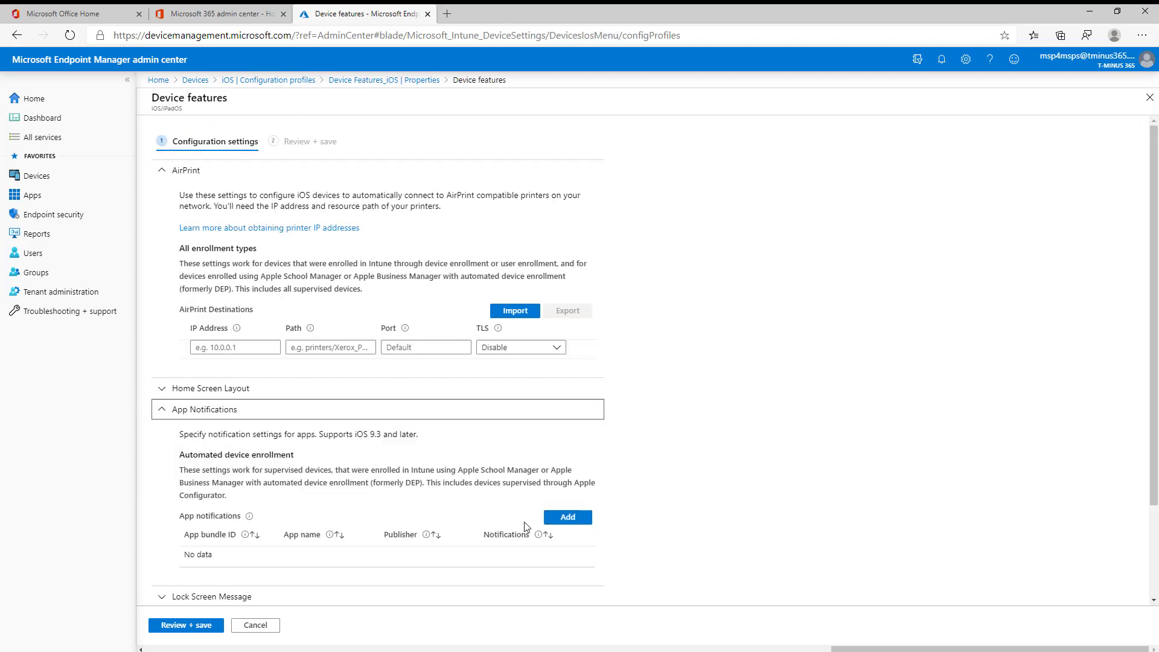
scroll(530, 528, "down", 2)
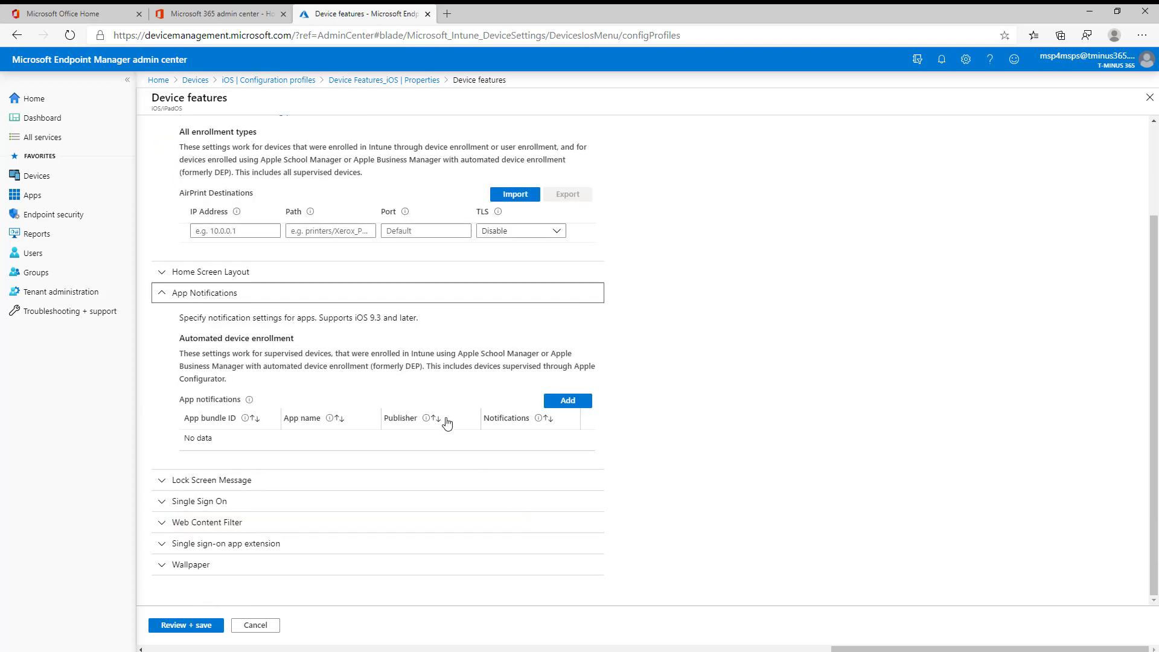
Set the 'If Lost, Return to' lock screen message to the company-owned note with a contact phone number
mouse_move(429, 424)
left_click(274, 294)
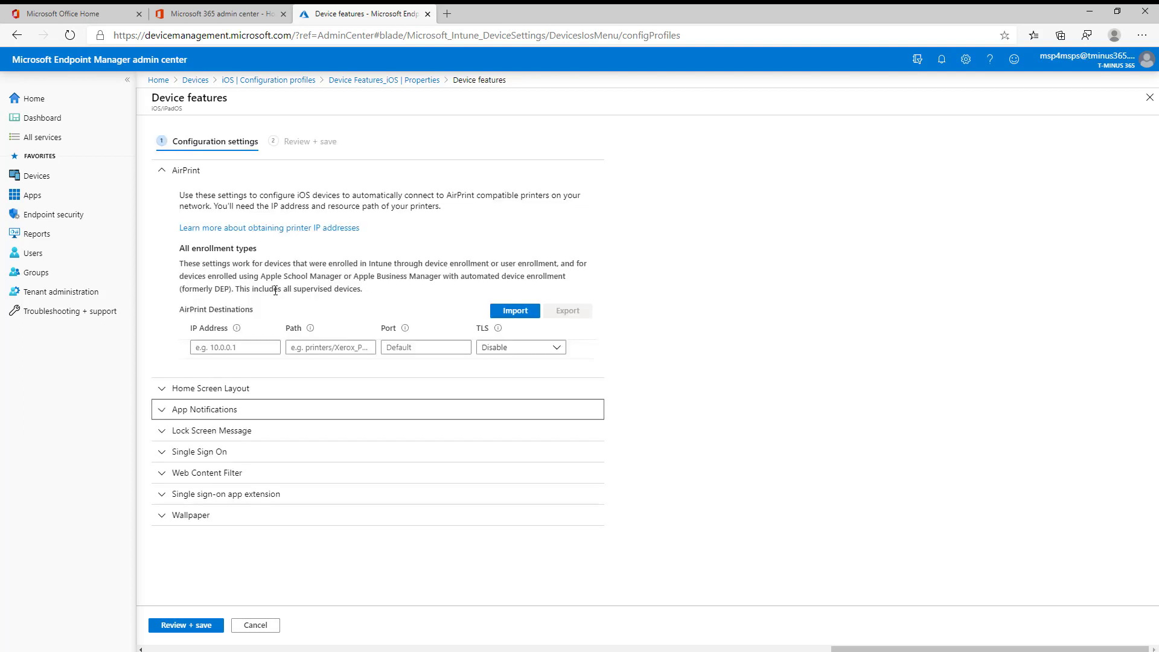
left_click(308, 439)
scroll(495, 482, "down", 1)
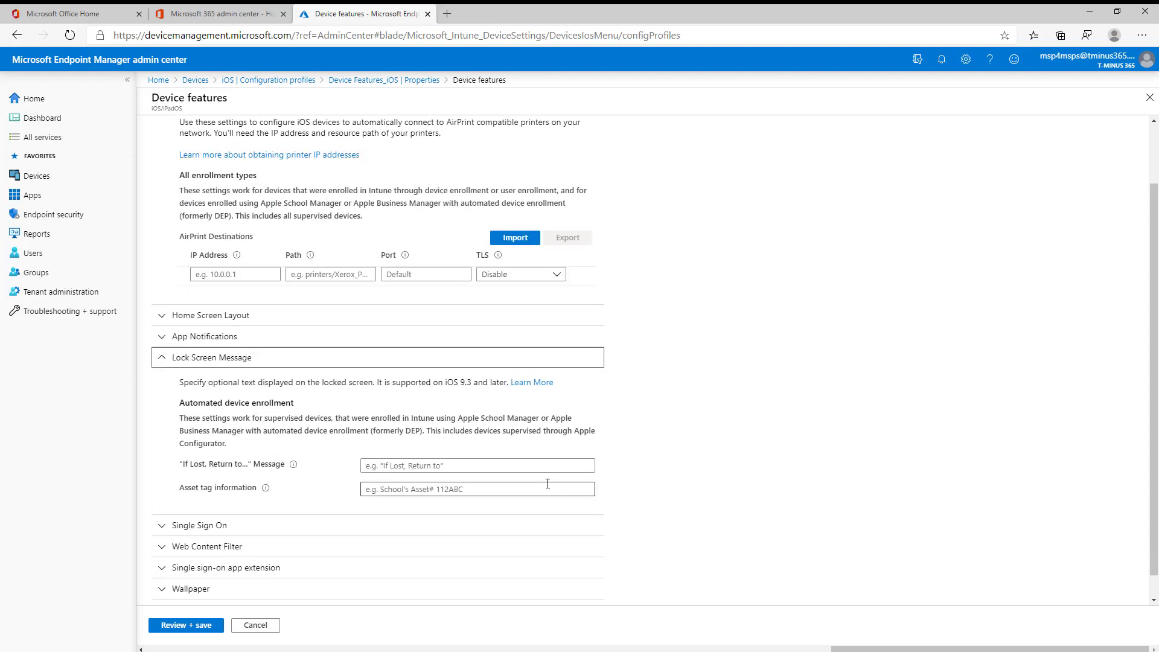
left_click(486, 462)
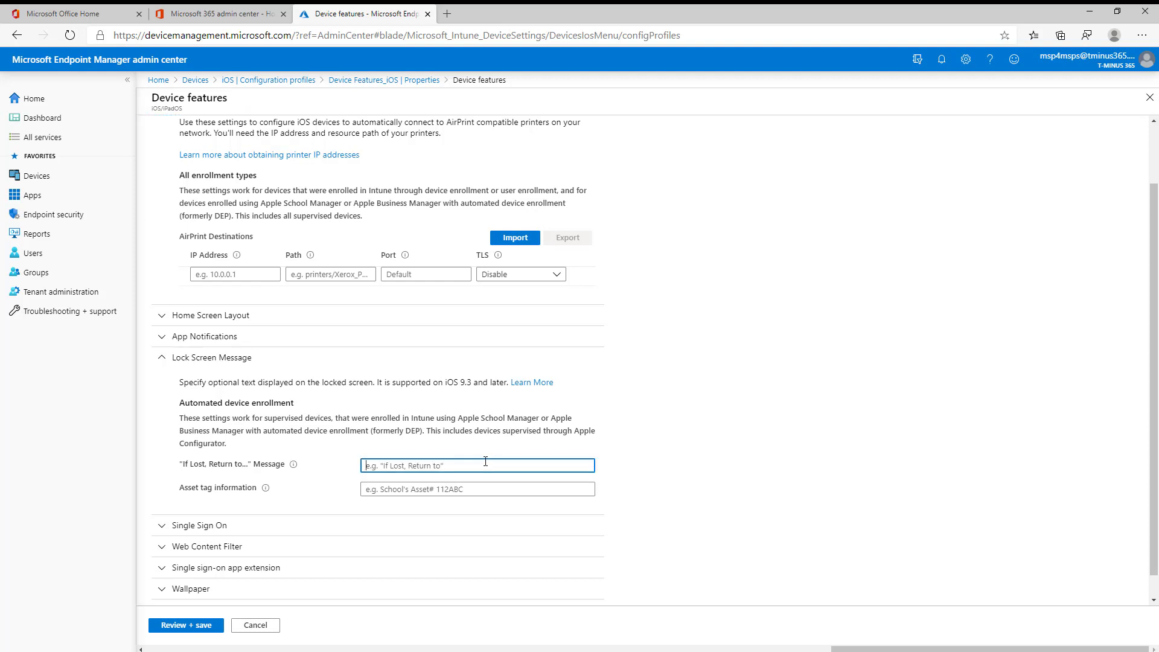
type("Tmn")
type("nus365 ")
type("Owned ")
type("444")
type("-444-555")
type("5")
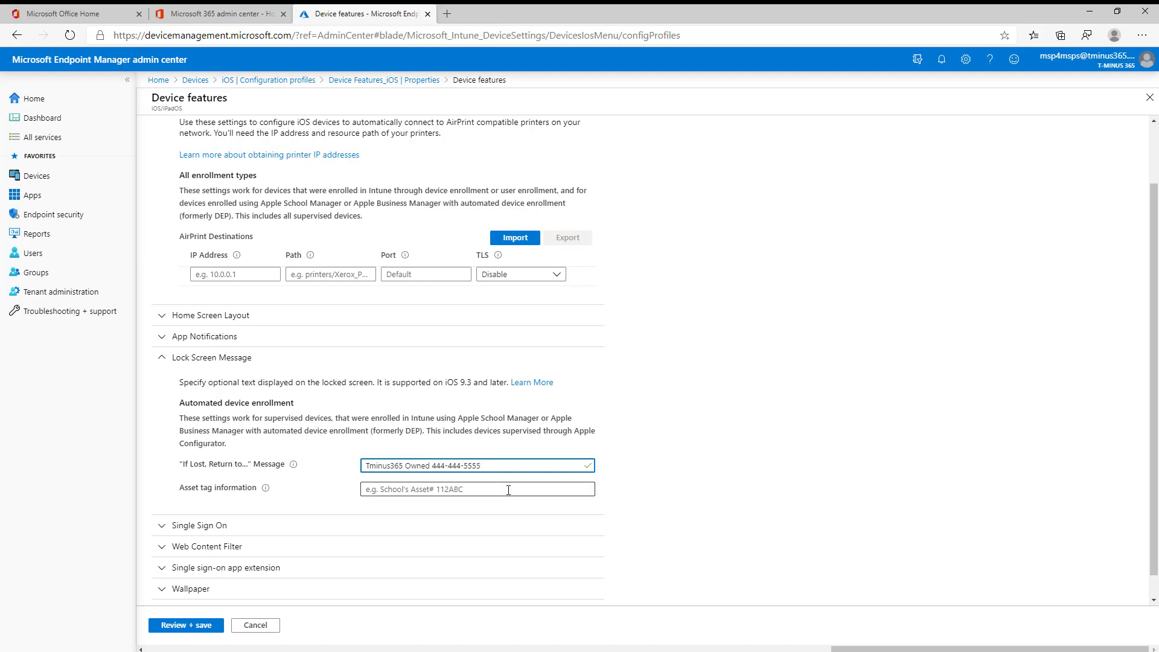
Set the asset tag information to 'Serial Number {{serialnumber}}'
left_click(508, 490)
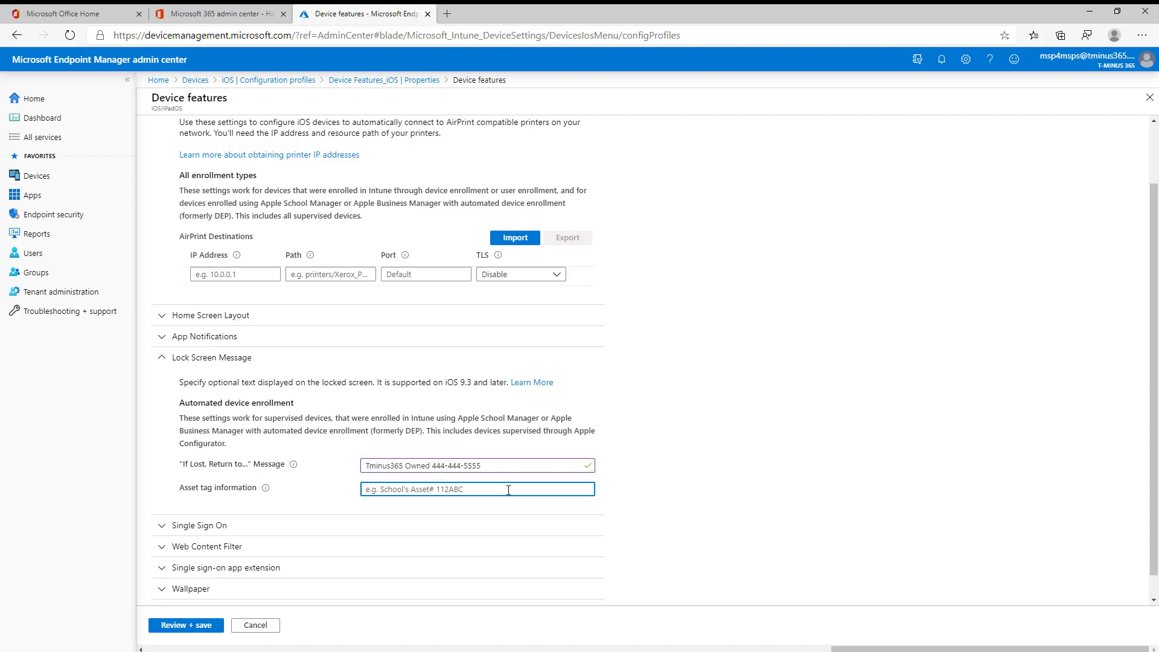
type("Sri")
key("BackSpace")
type("erial Number {{serialnumber}}")
scroll(421, 513, "down", 1)
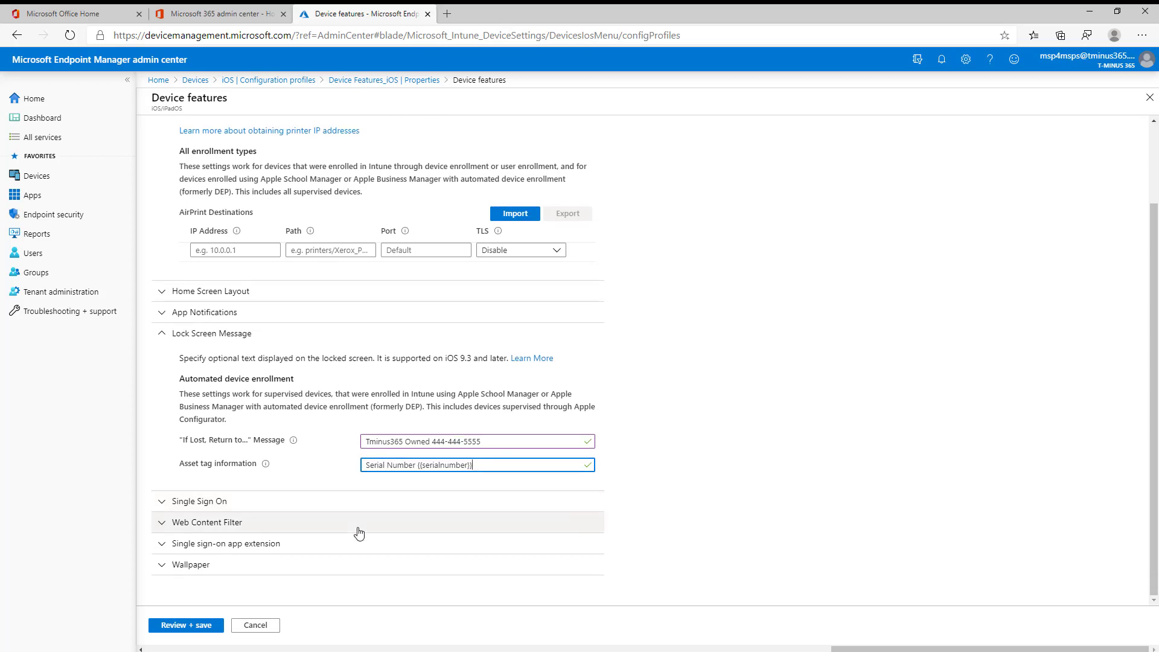
Expand Single Sign On, leaving Kerberos principal name as Not configured
left_click(259, 333)
left_click(182, 452)
scroll(336, 466, "down", 2)
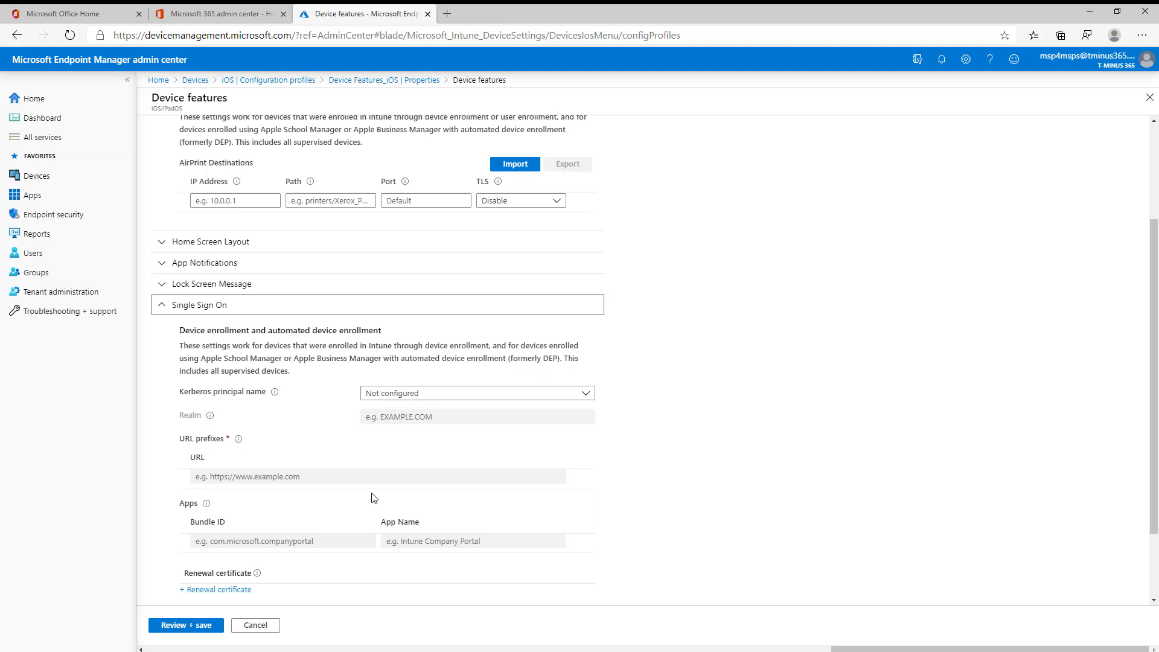
left_click(435, 393)
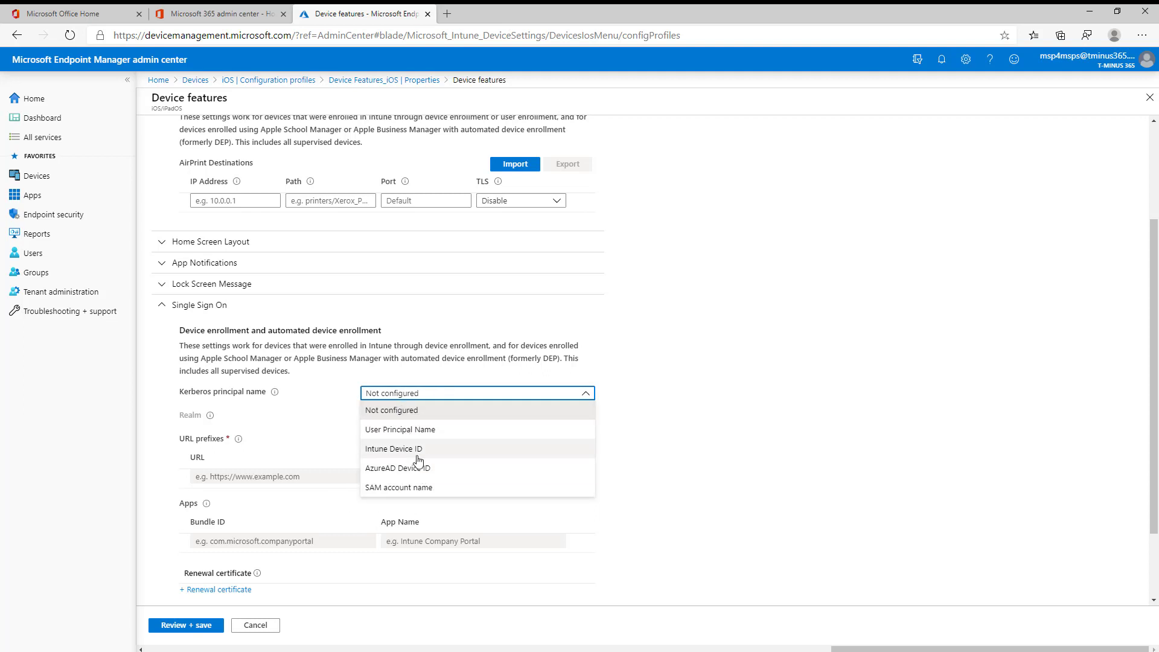
left_click(425, 395)
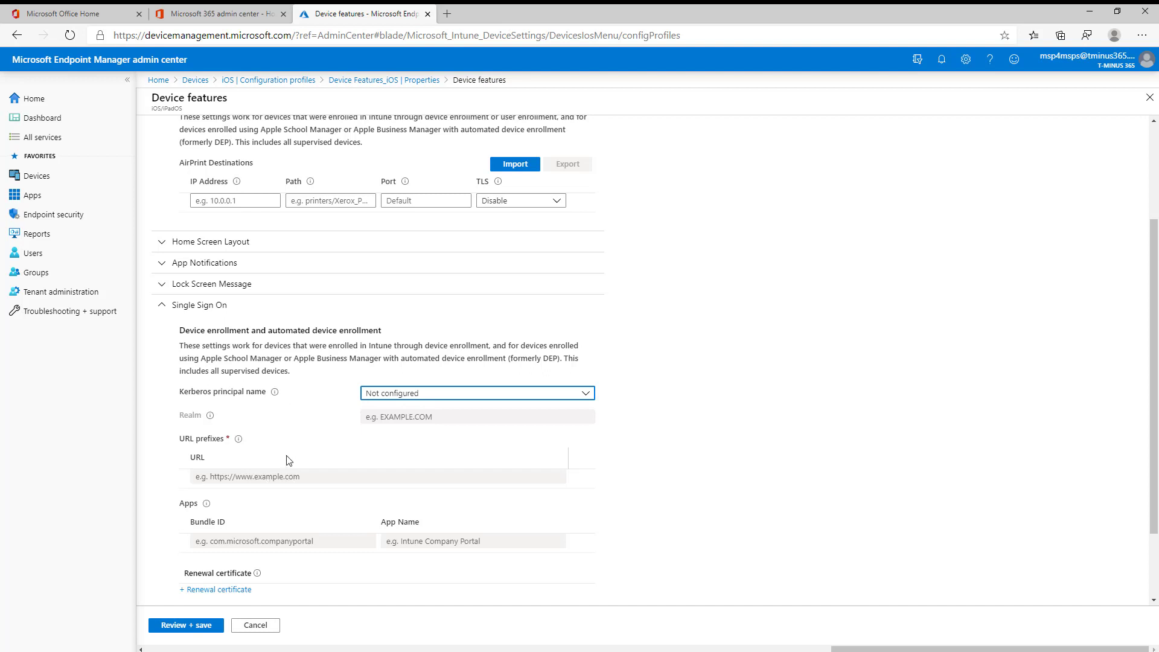
scroll(287, 461, "down", 1)
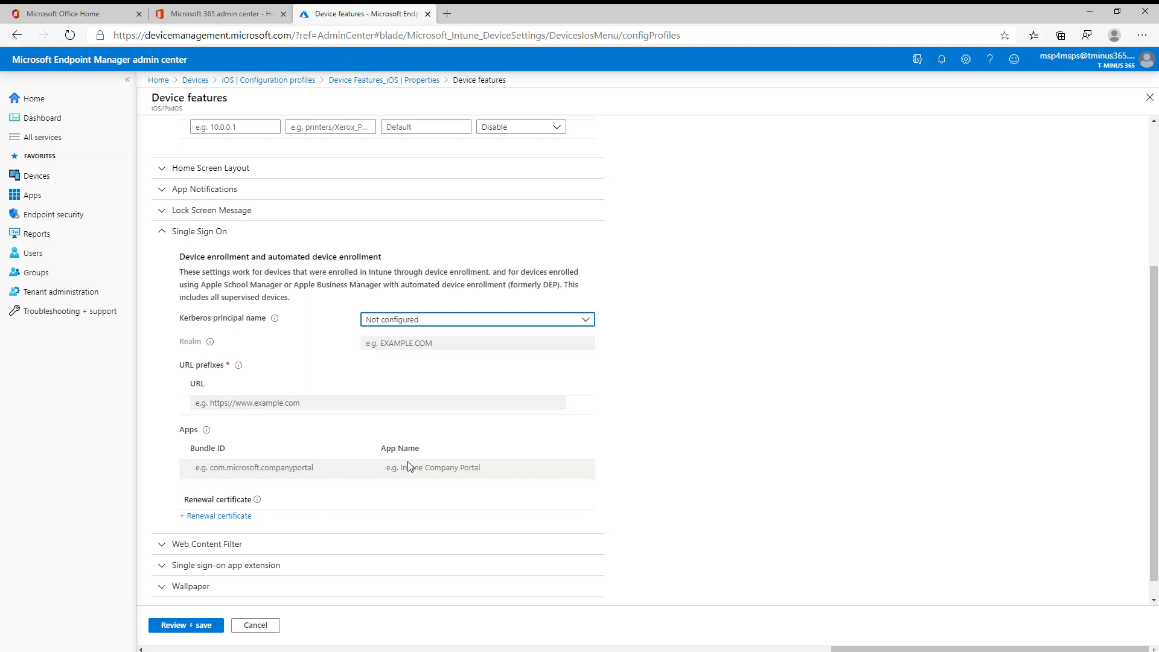
left_click(216, 242)
left_click(259, 471)
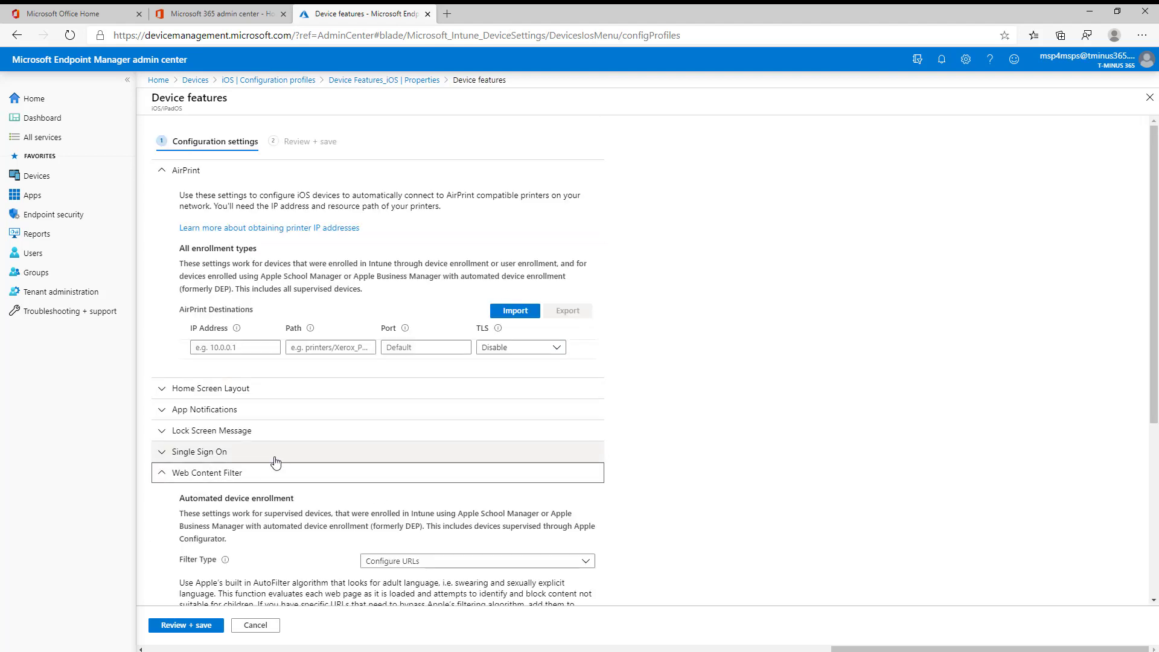
scroll(275, 462, "down", 2)
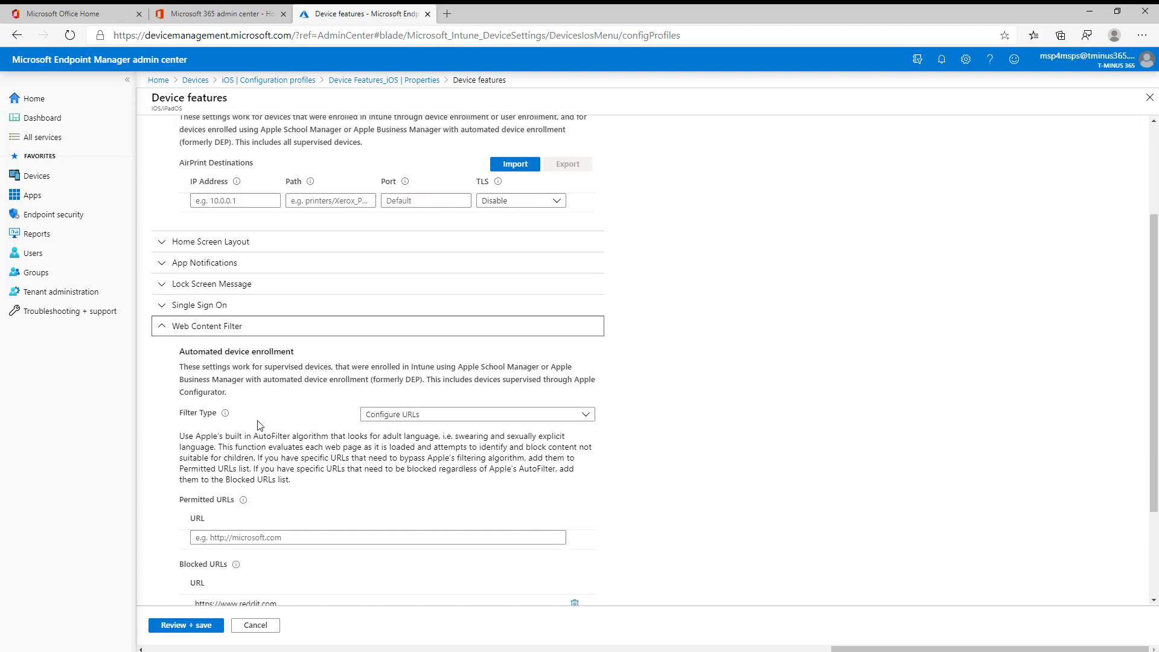
left_click(436, 416)
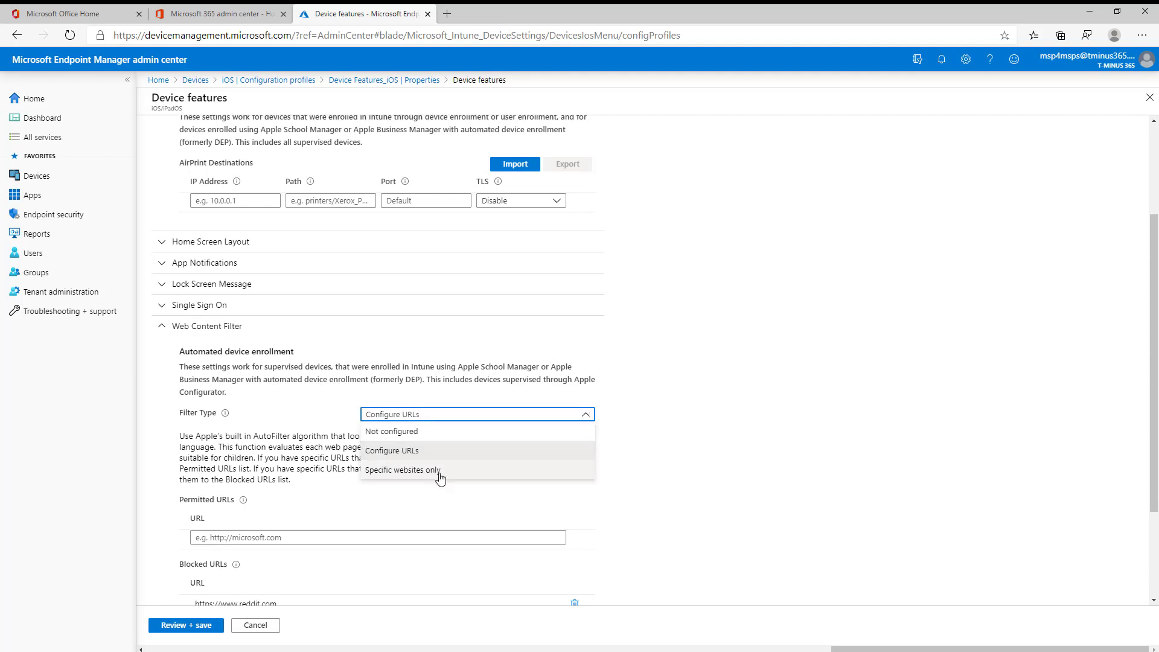
left_click(456, 413)
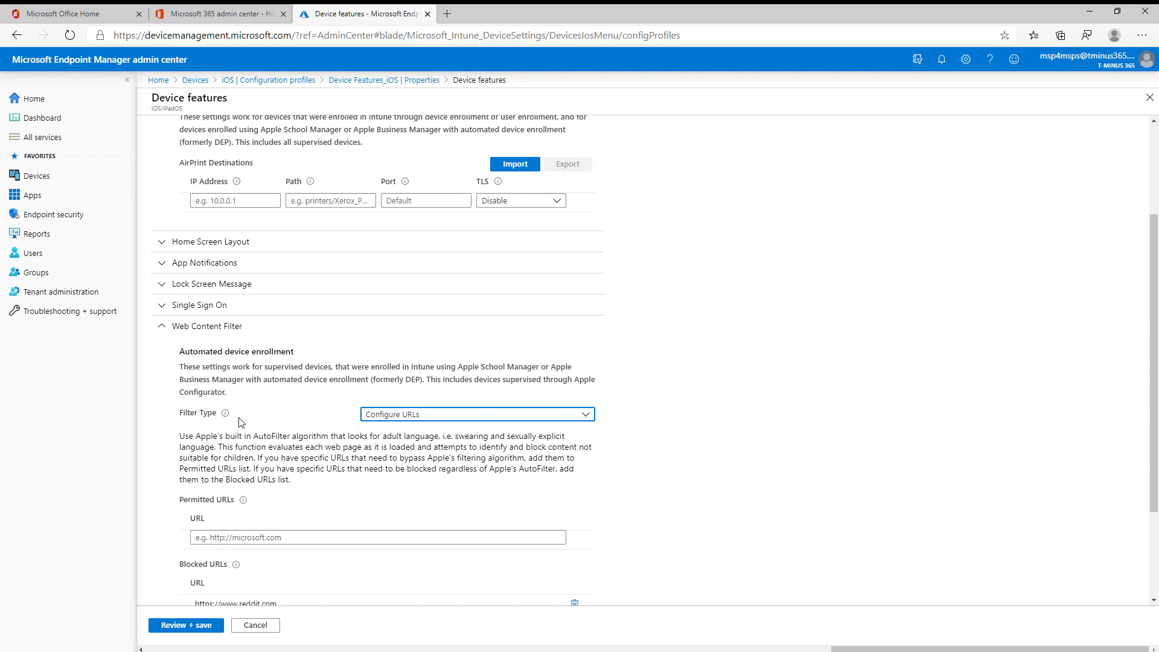
scroll(241, 422, "down", 2)
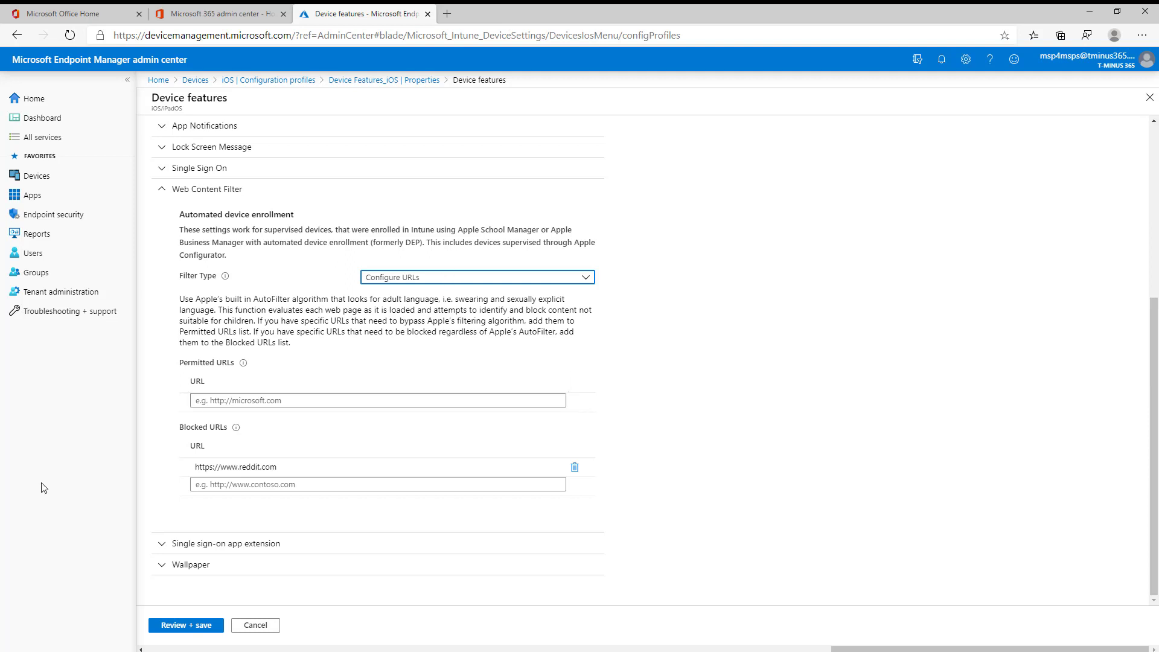
Switch the web filter type to Specific websites only, then back to Configure URLs
left_click(403, 277)
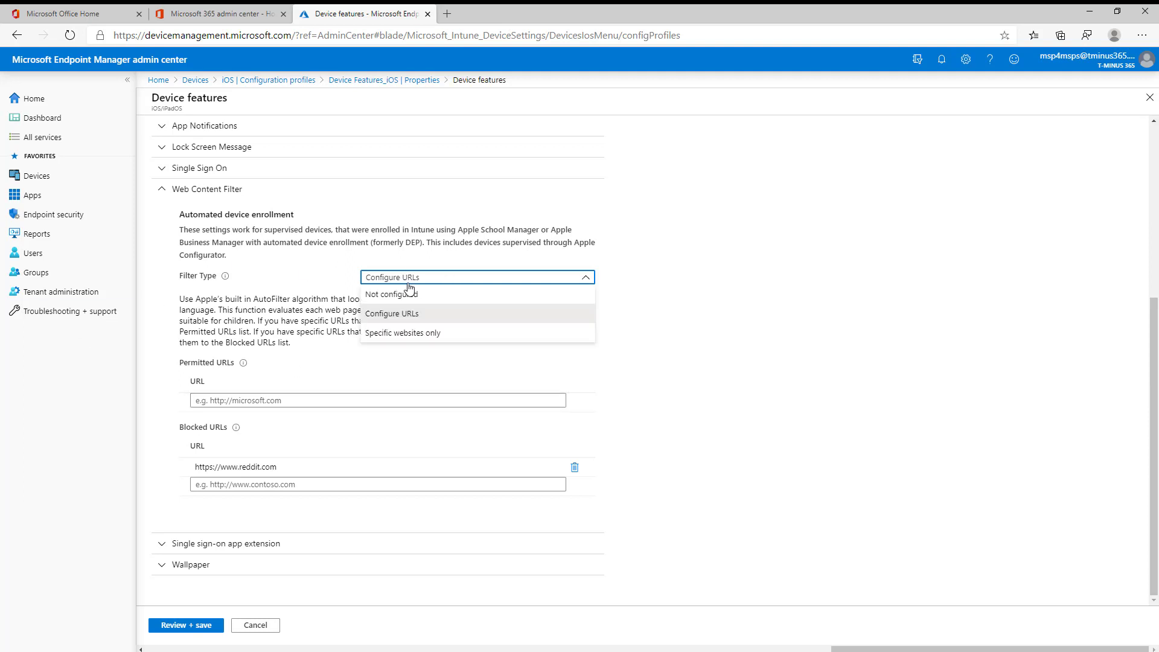
left_click(395, 333)
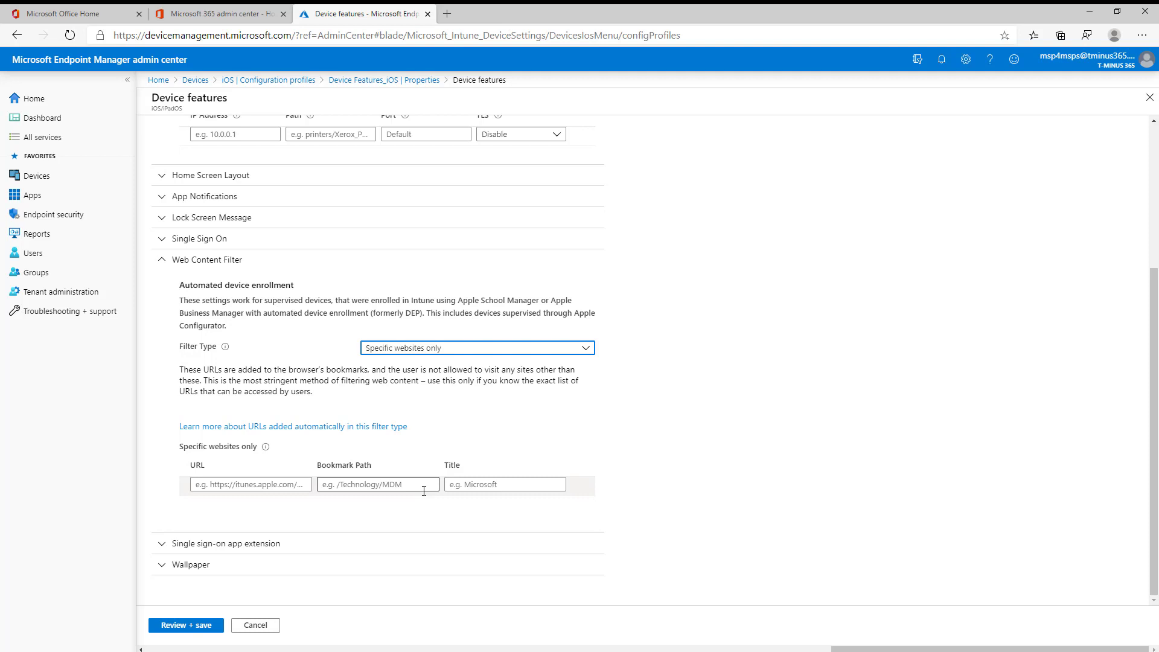
left_click(415, 350)
left_click(423, 399)
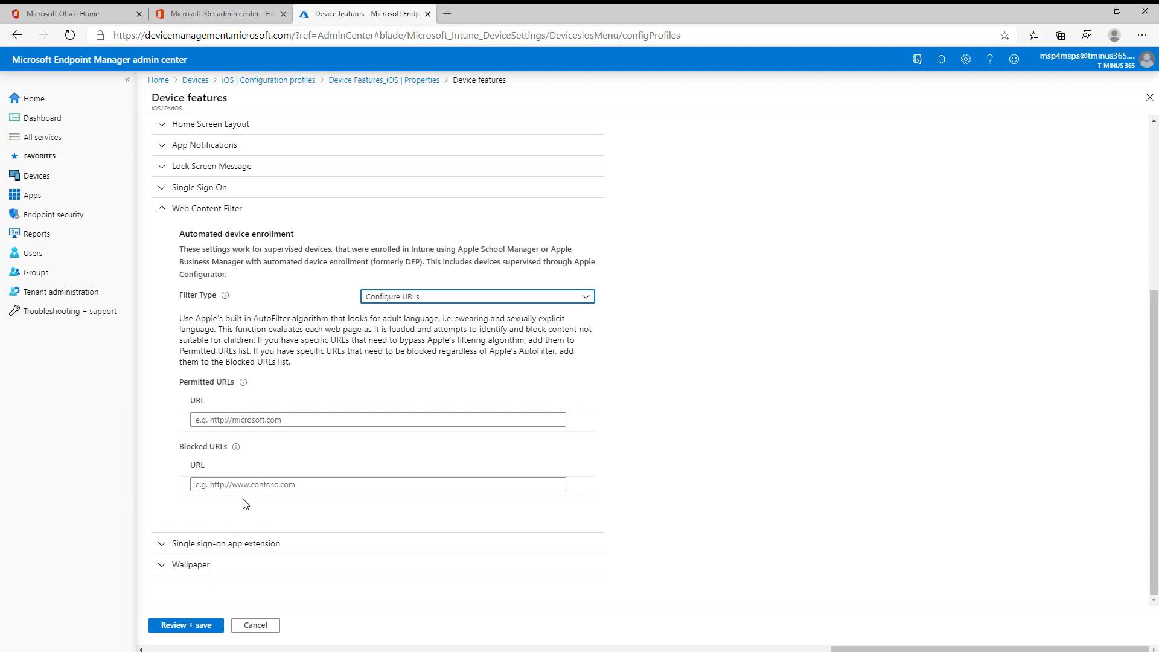
Collapse Web Content Filter and expand Single sign-on app extension, showing the Microsoft Azure AD type
left_click(178, 213)
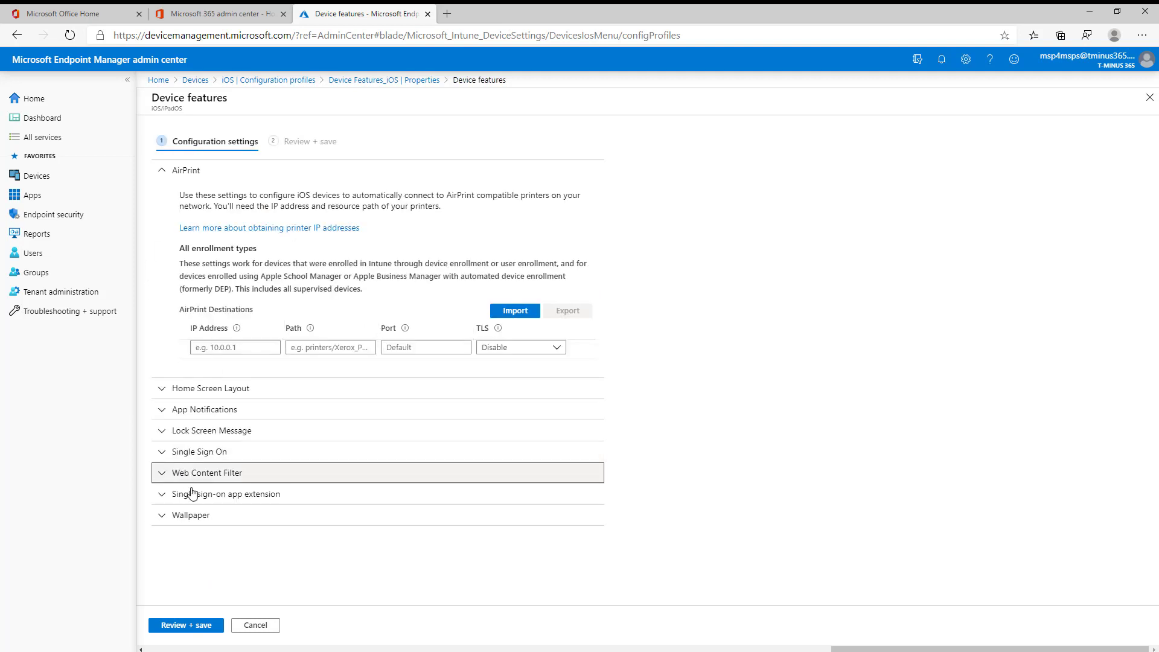
left_click(192, 493)
scroll(412, 382, "down", 3)
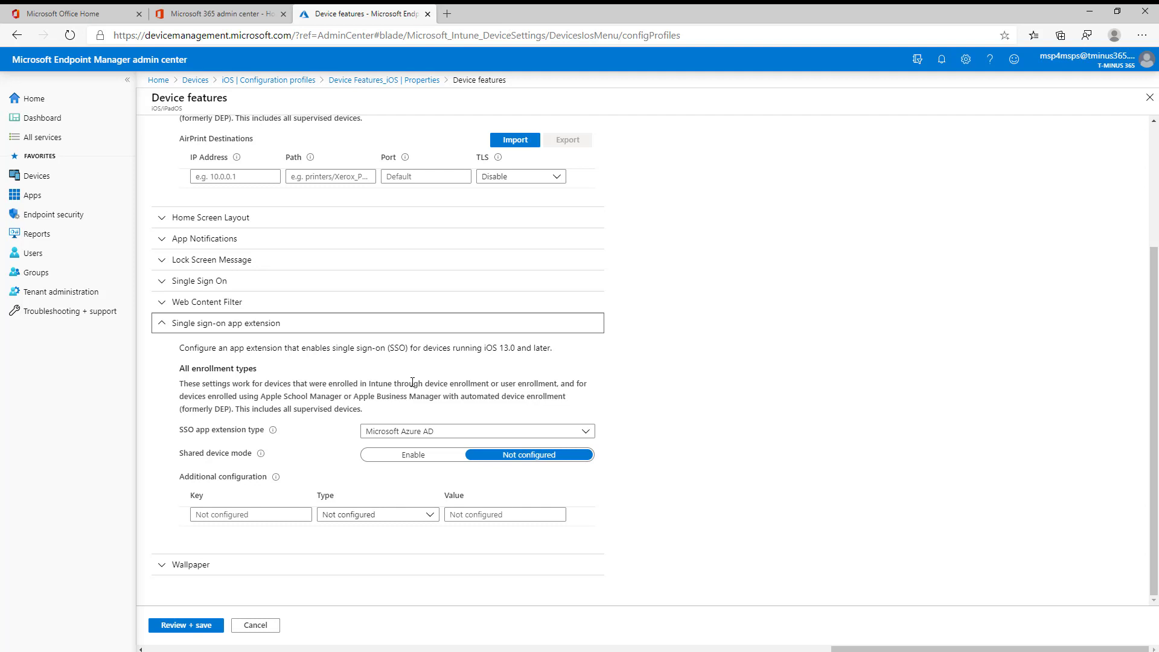
Keep Microsoft Azure AD as the SSO app extension type, then collapse that section
left_click(429, 430)
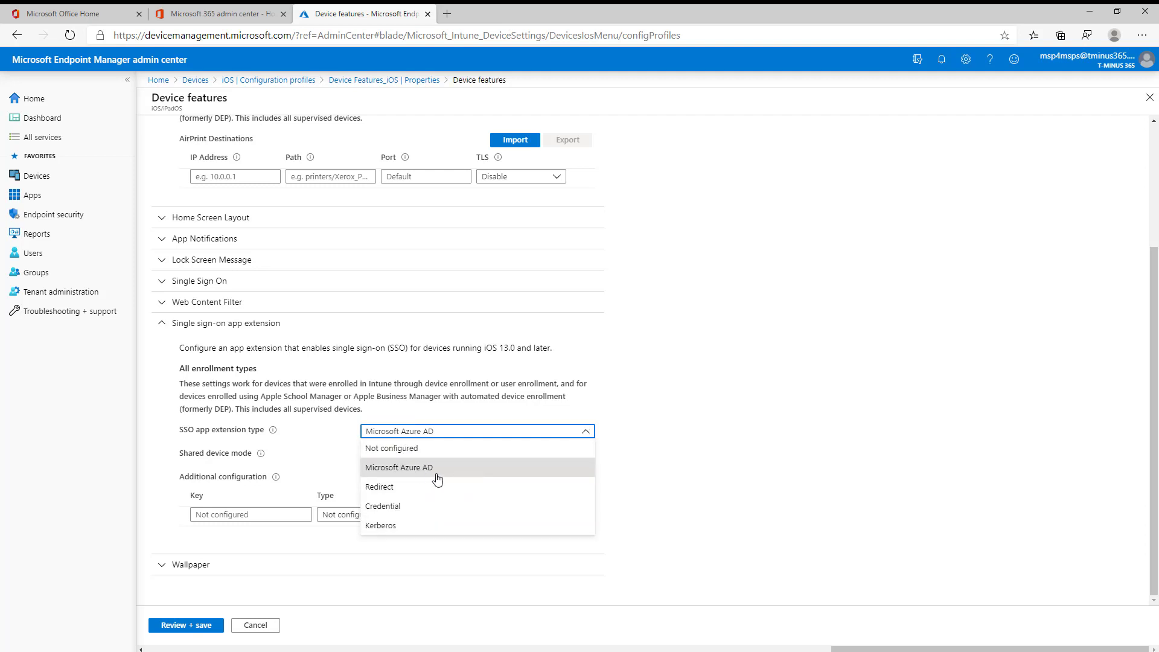
left_click(483, 468)
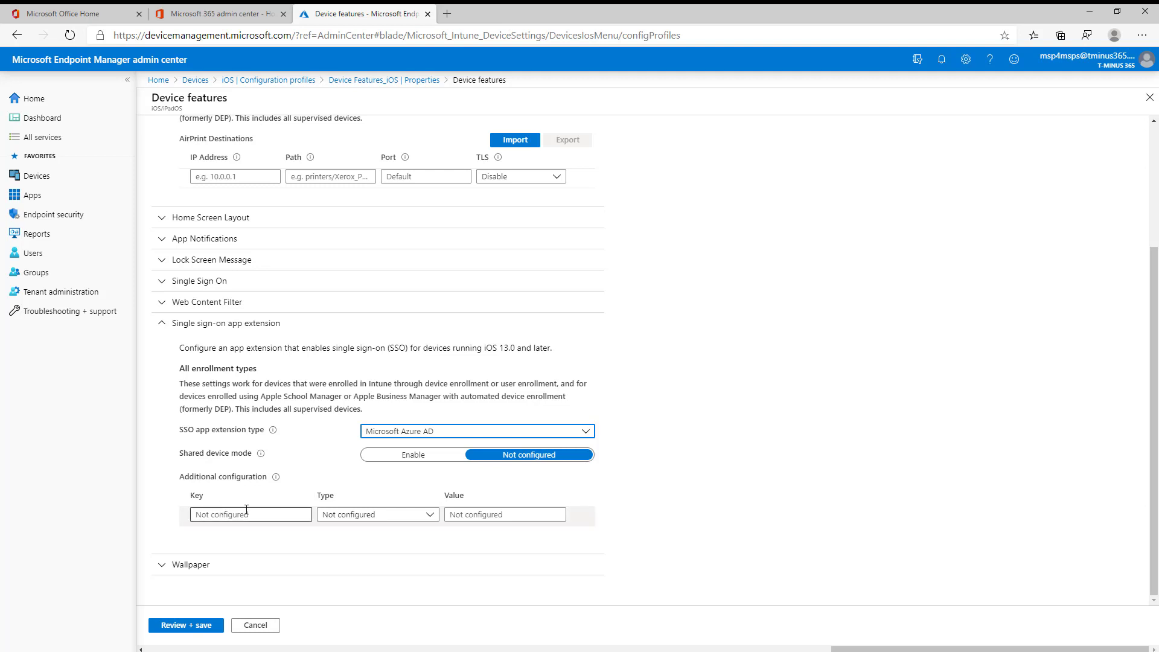
left_click(371, 514)
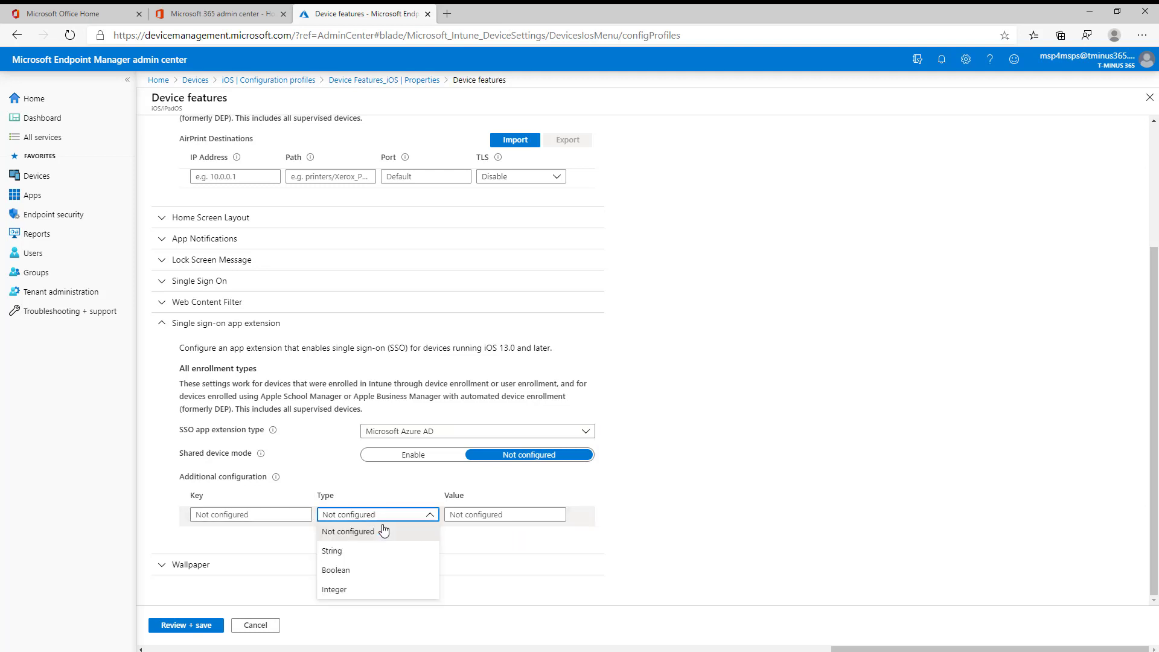
left_click(504, 512)
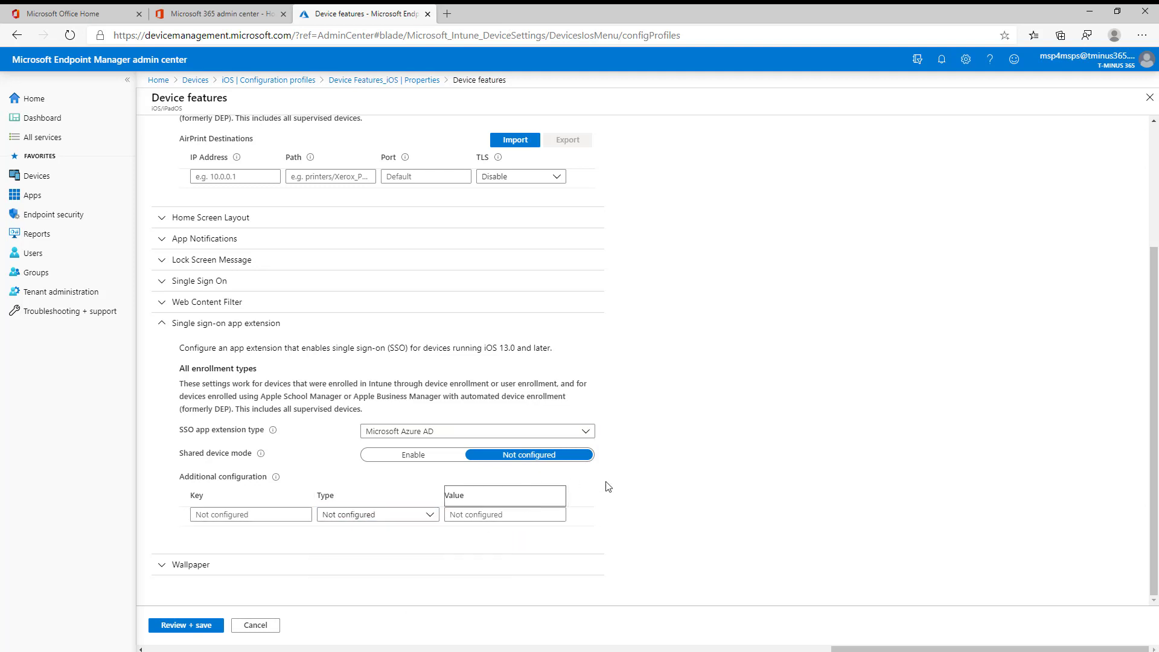
left_click(501, 432)
left_click(555, 471)
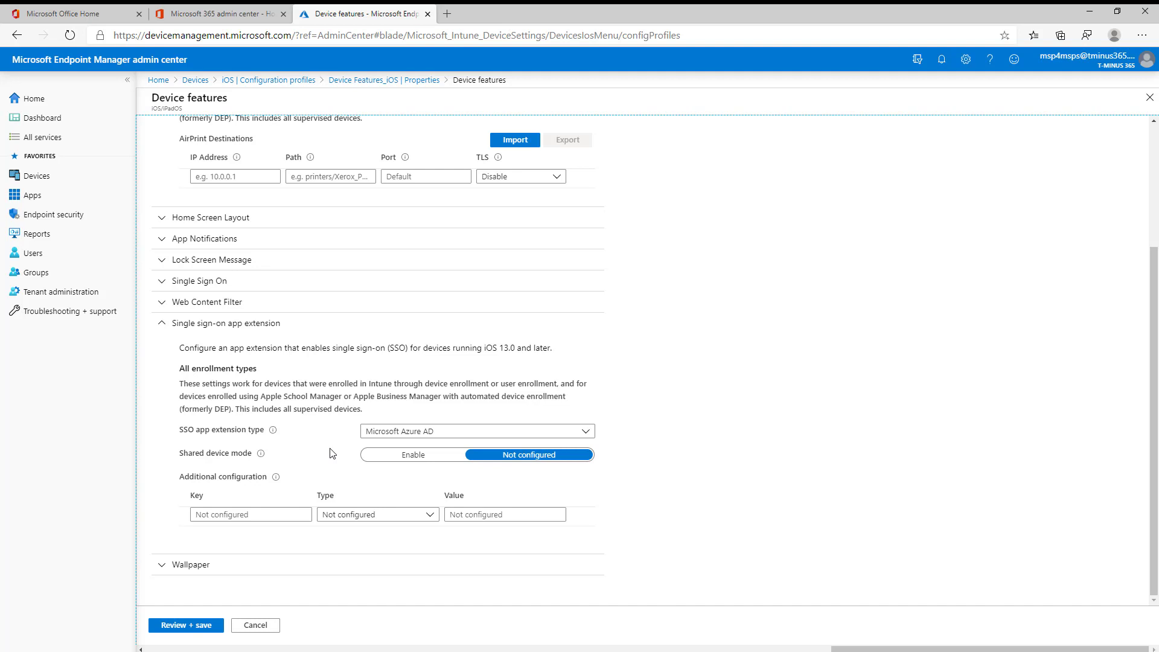
left_click(162, 323)
Check that Wallpaper shows on Lock Screen and Home Screen, then cancel the editor without saving
left_click(177, 513)
scroll(373, 374, "down", 5)
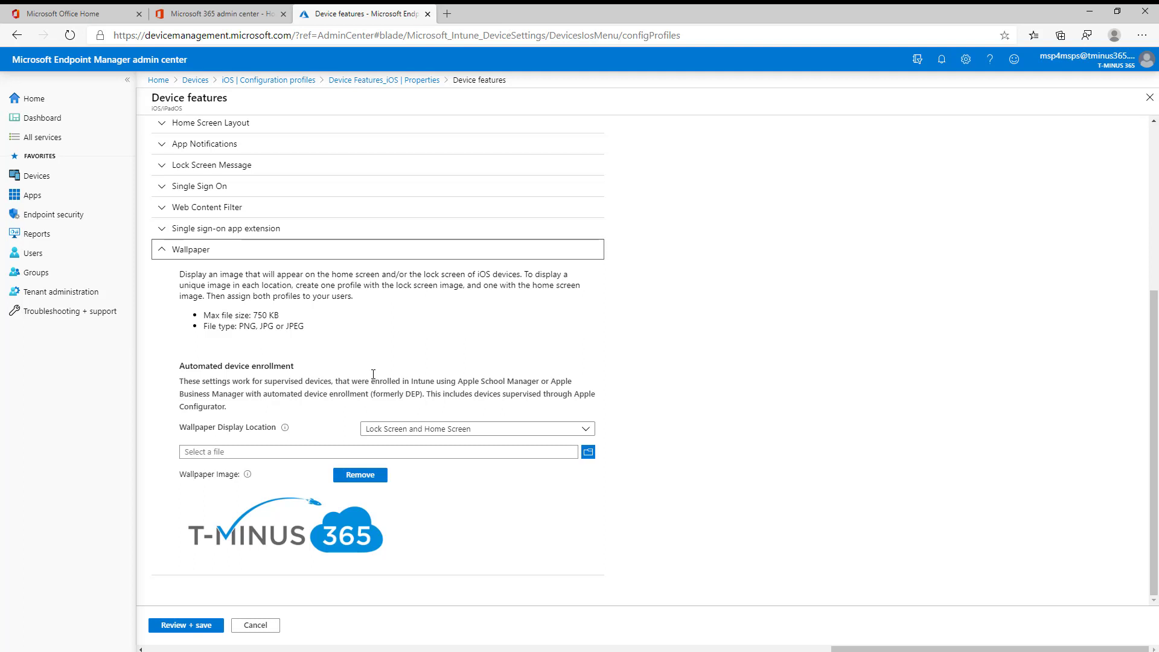
left_click(397, 429)
left_click(398, 429)
left_click(398, 430)
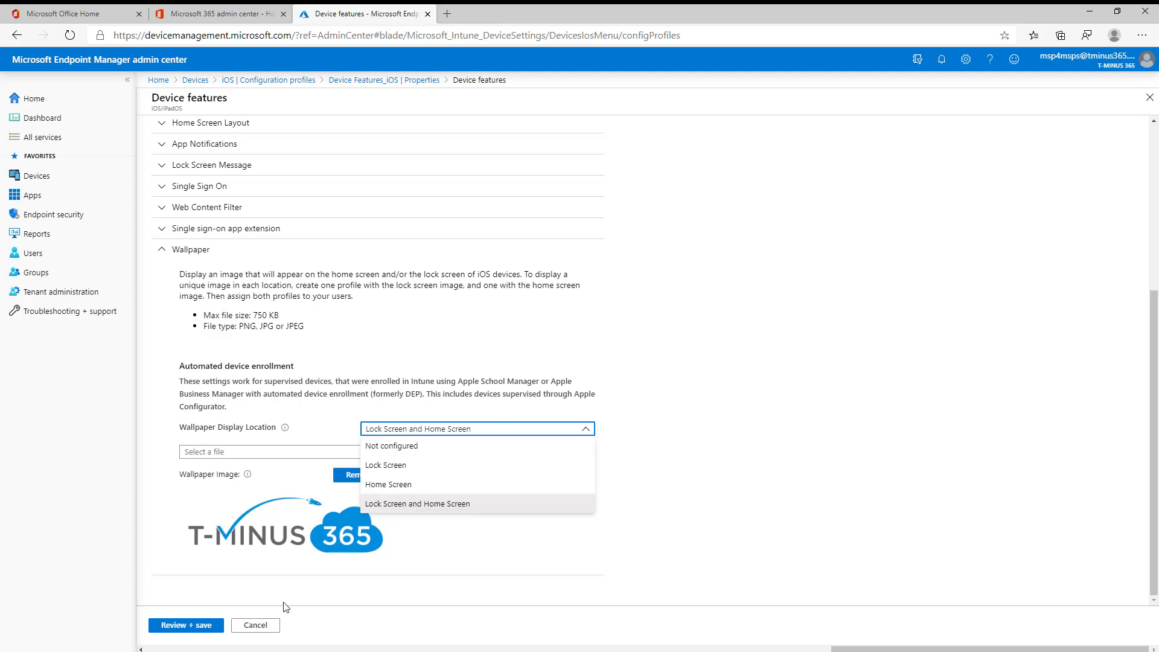
left_click(254, 626)
left_click(254, 626)
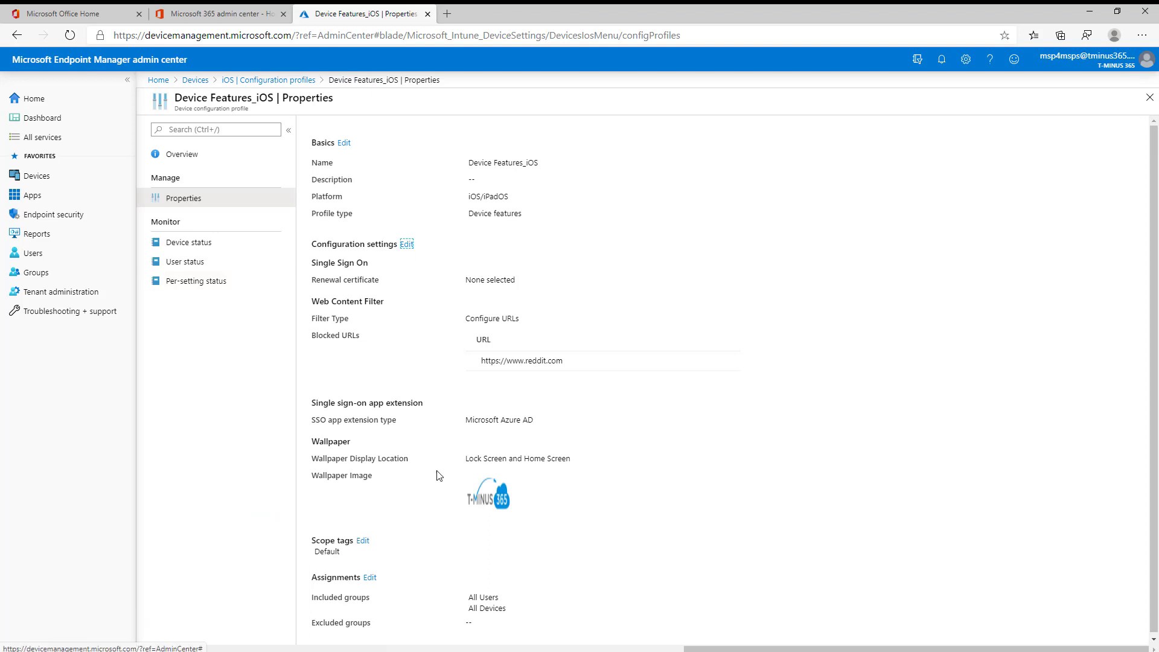
Review the Device Features_iOS properties summary, then return to the iOS configuration profiles list
scroll(439, 475, "down", 1)
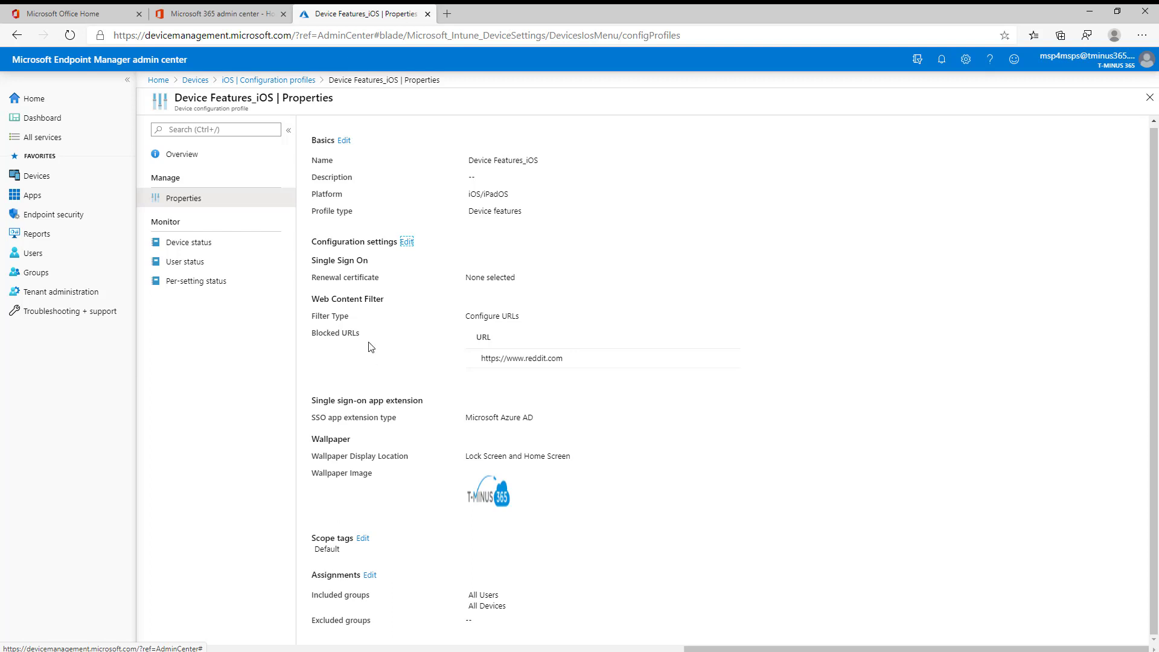
left_click(237, 79)
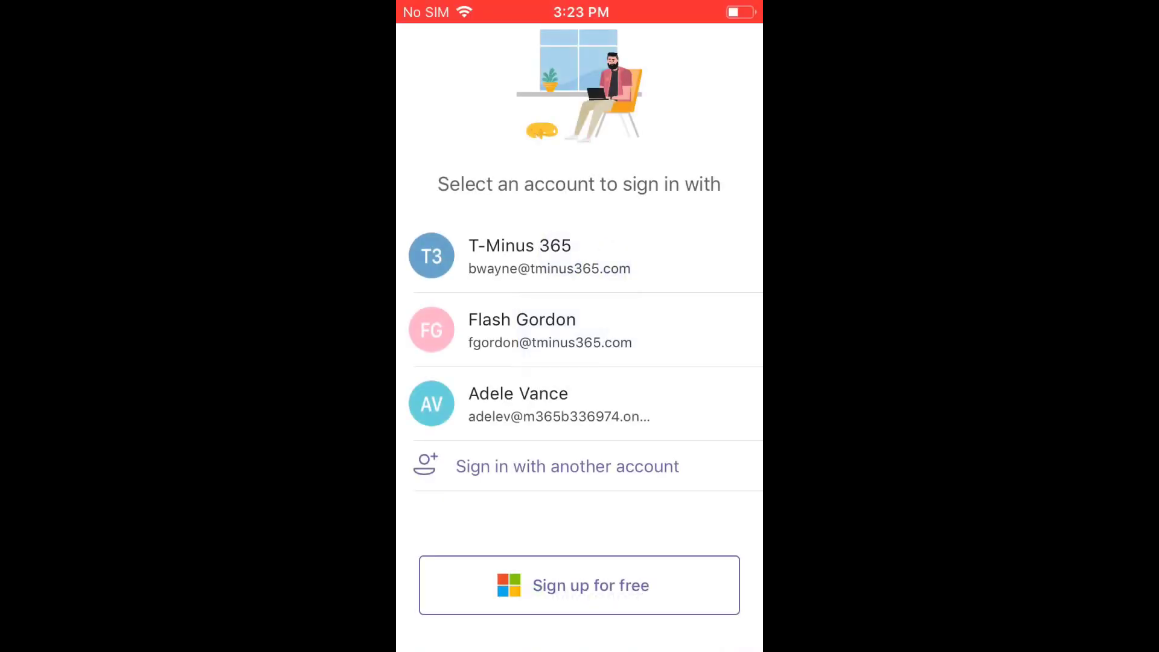
Sign in to Teams on the iPhone with the work account and allow notifications
left_click(549, 255)
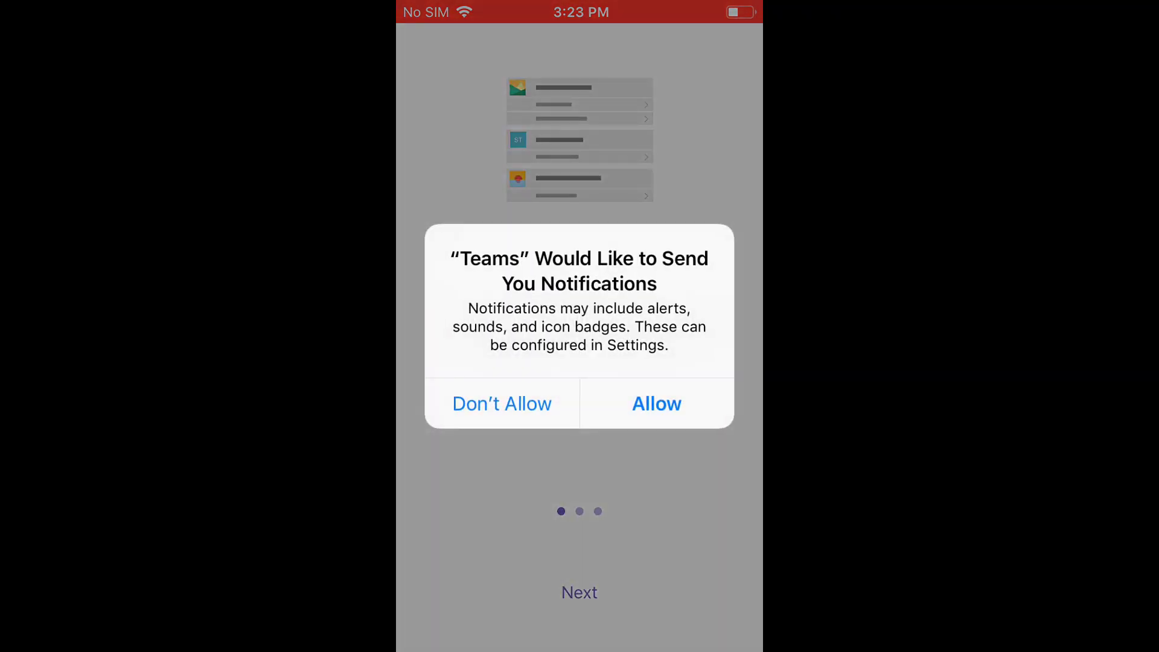
left_click(657, 403)
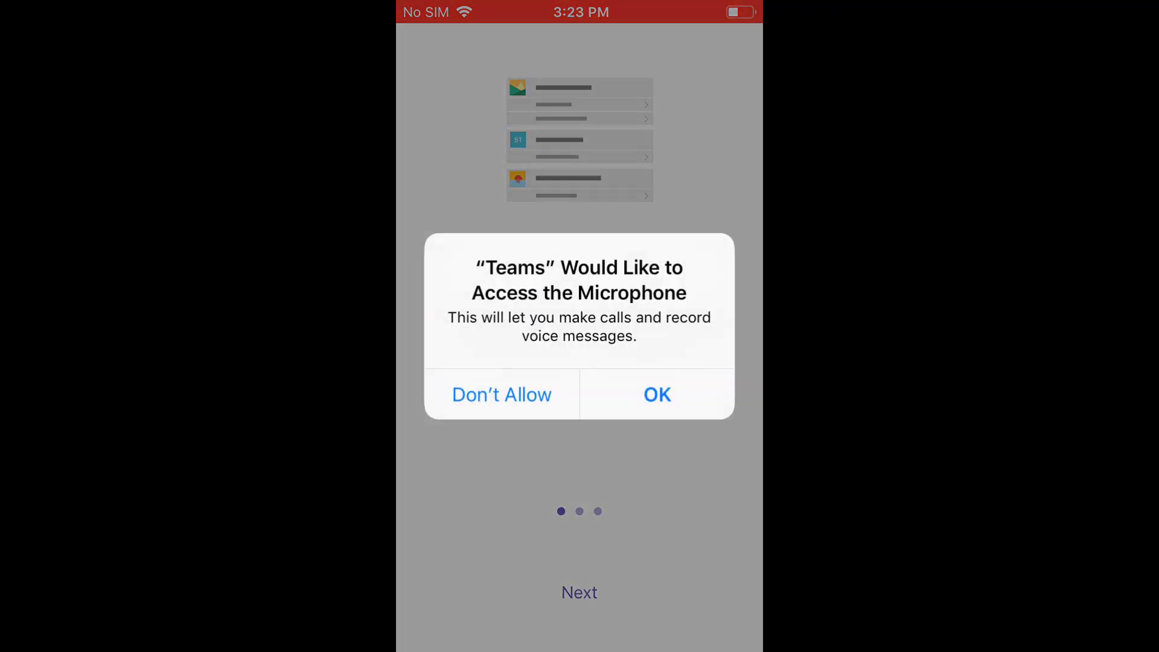
Grant Teams microphone access, set and confirm a four-digit app PIN, then reach Activity
left_click(656, 394)
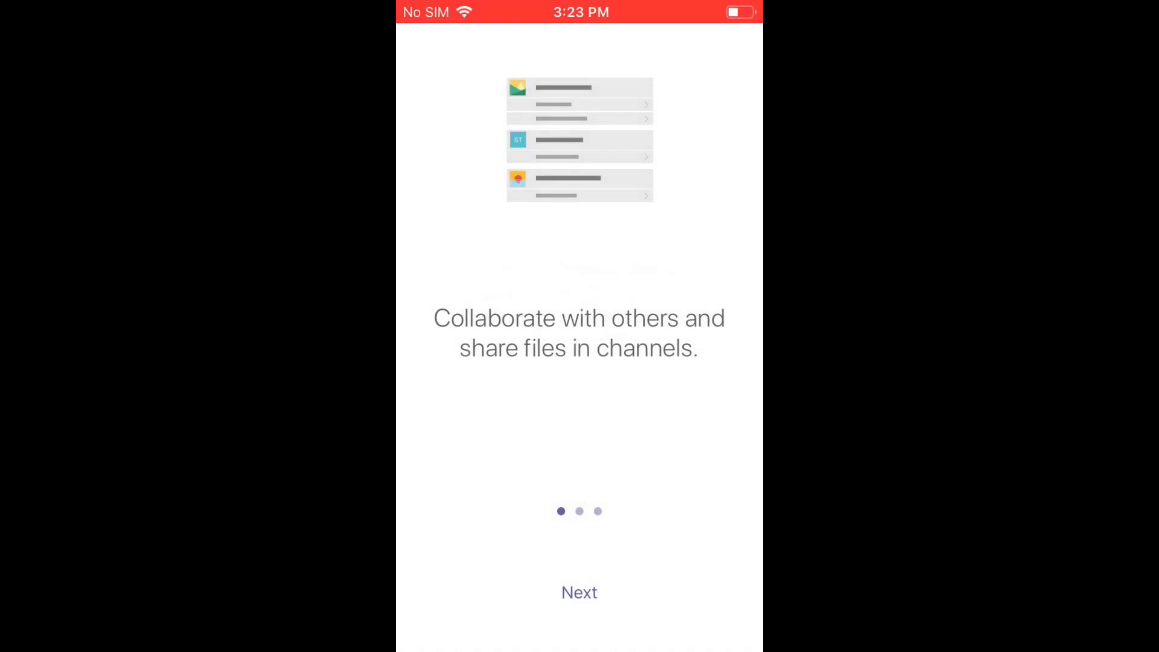
left_click(579, 398)
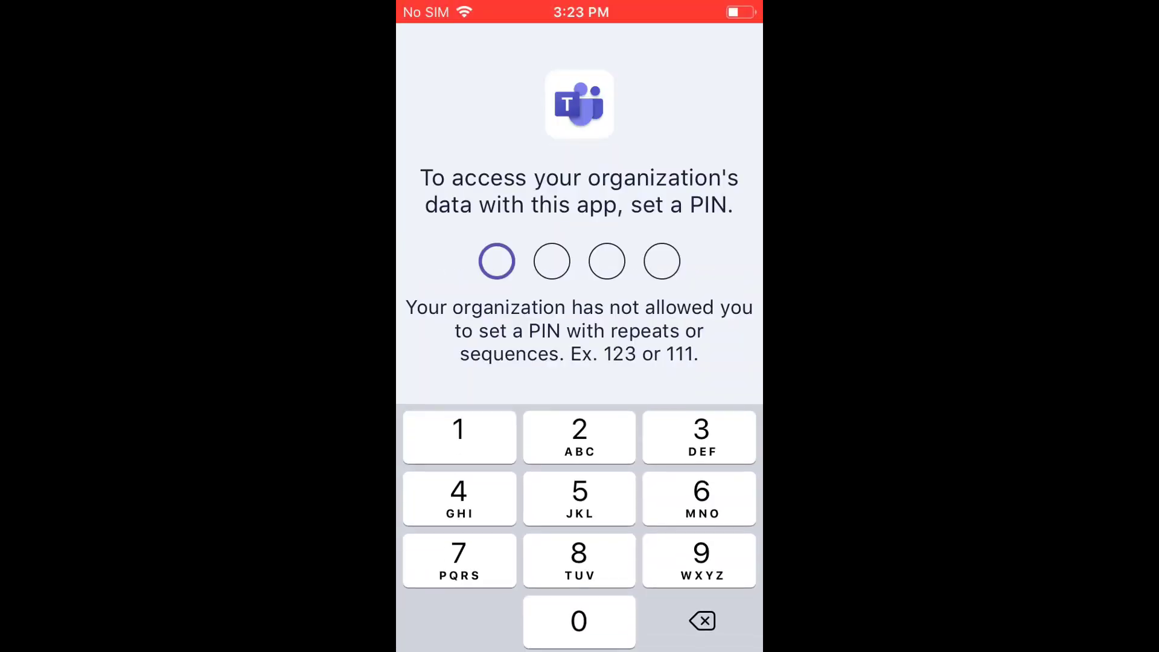
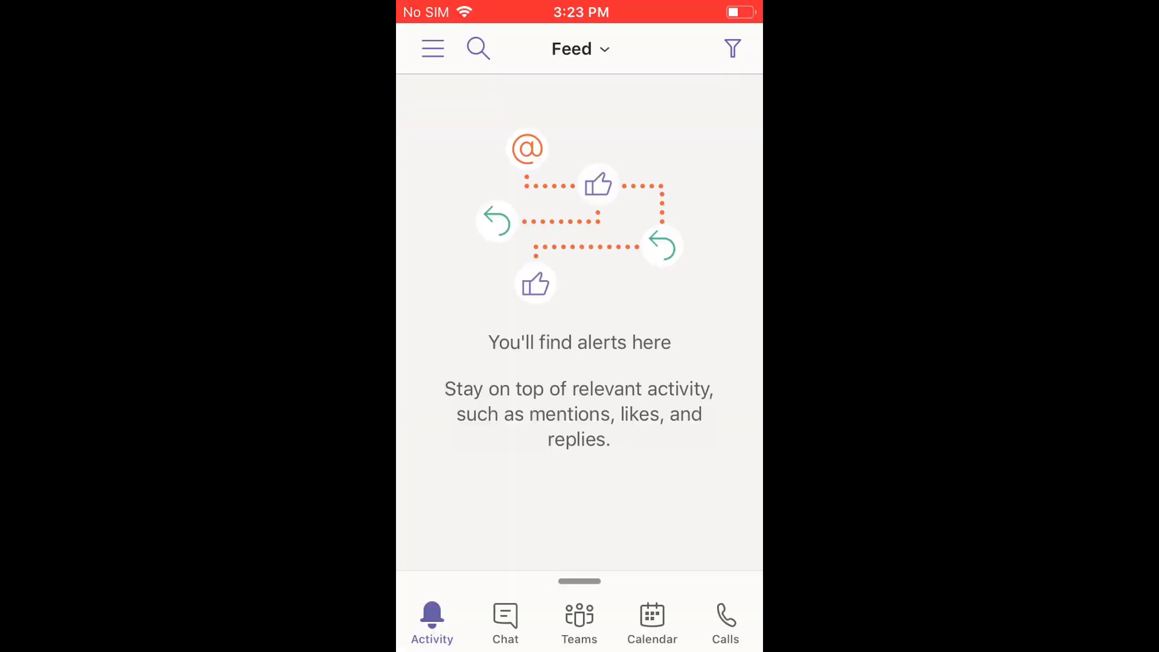
left_click(505, 622)
left_click(432, 622)
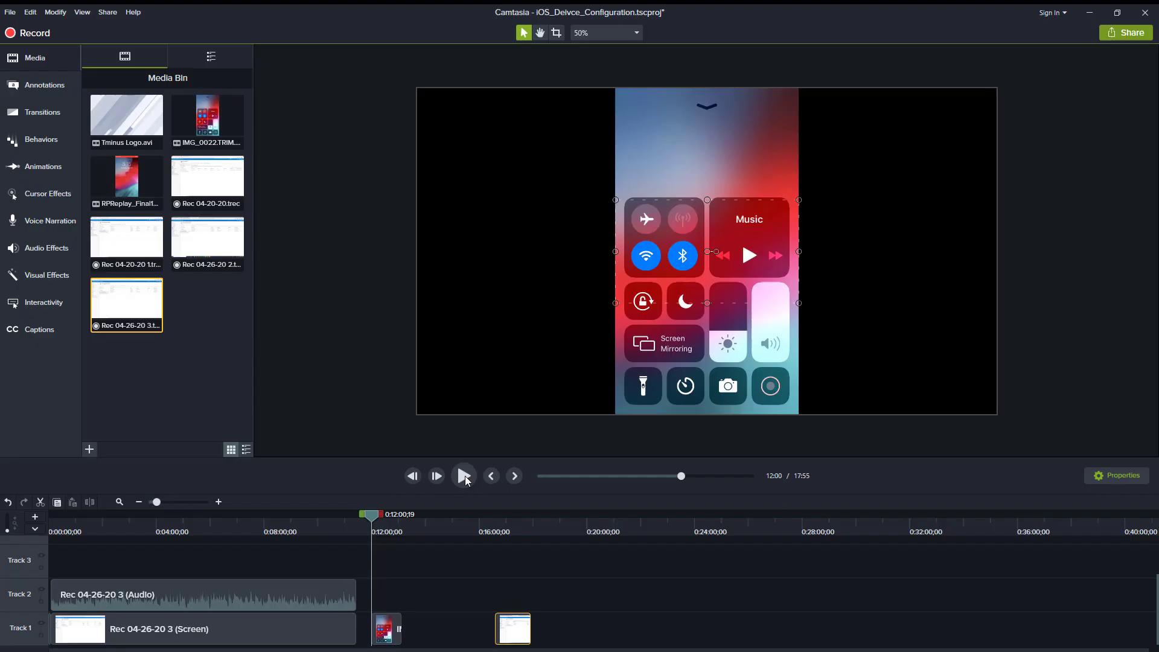
Play the iOS_Deivce_Configuration project preview in Camtasia
left_click(463, 475)
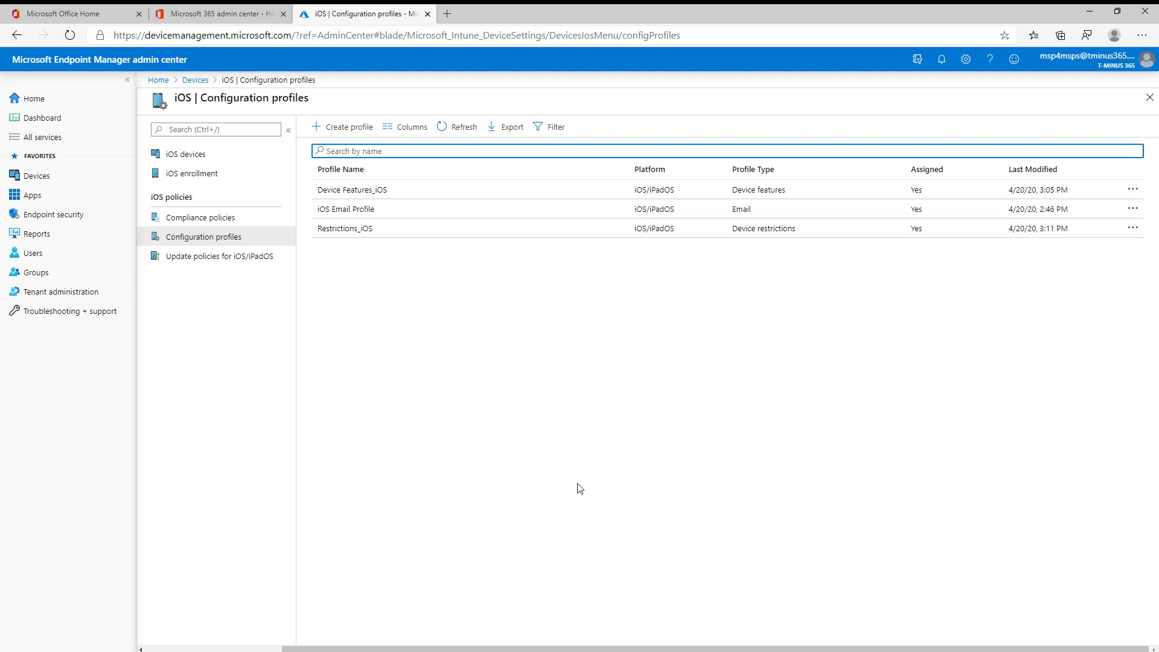
Open the enrolled iPhone from iOS devices and view its device configuration profile statuses
left_click(174, 158)
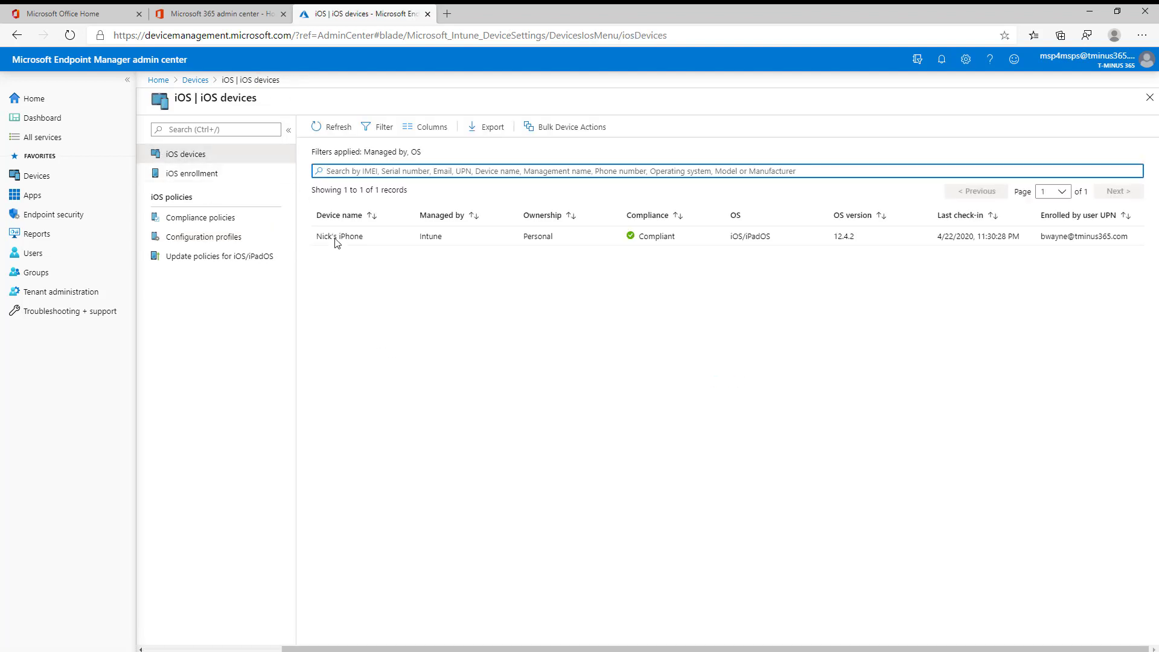
left_click(337, 239)
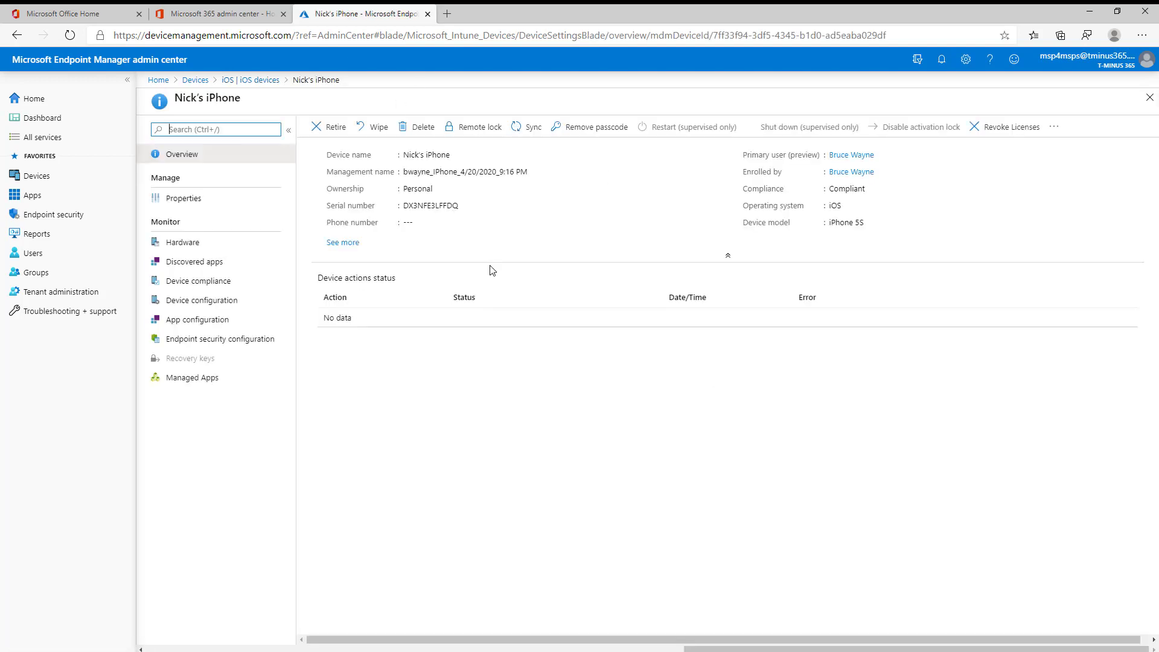
left_click(220, 300)
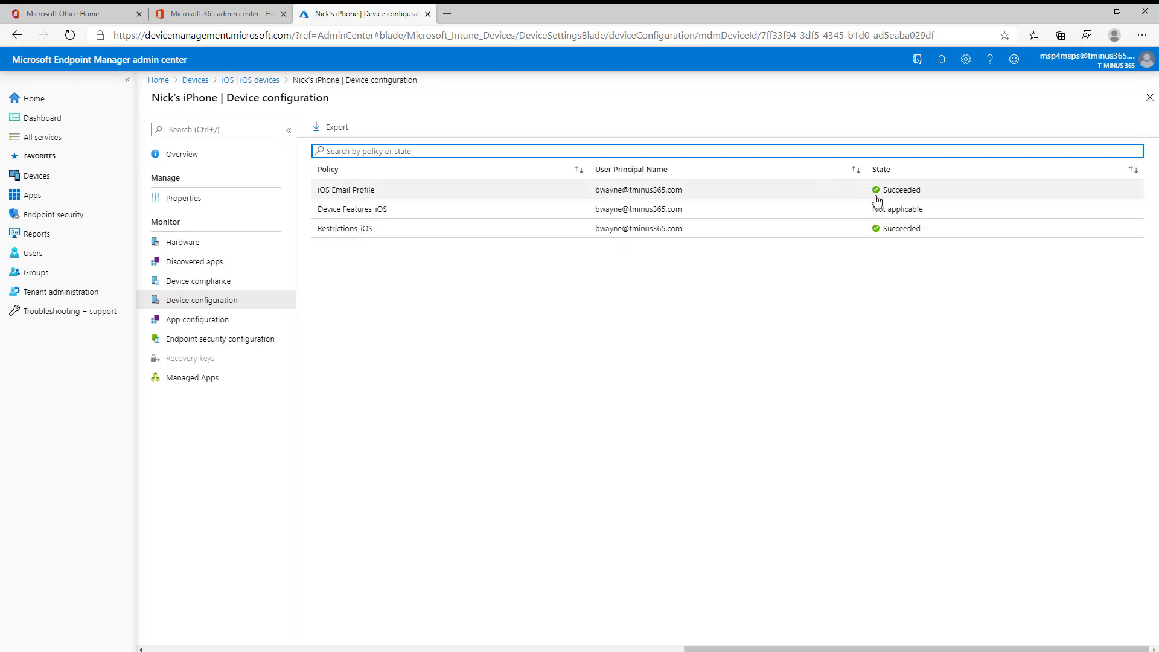
left_click(778, 210)
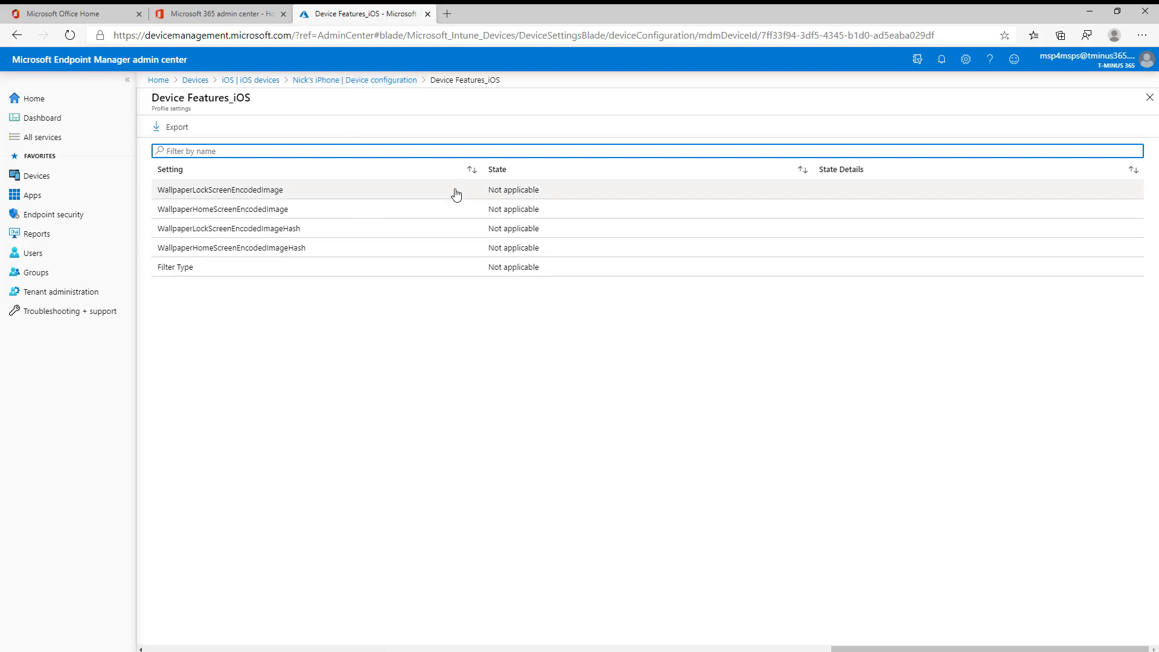
left_click(332, 81)
left_click(792, 232)
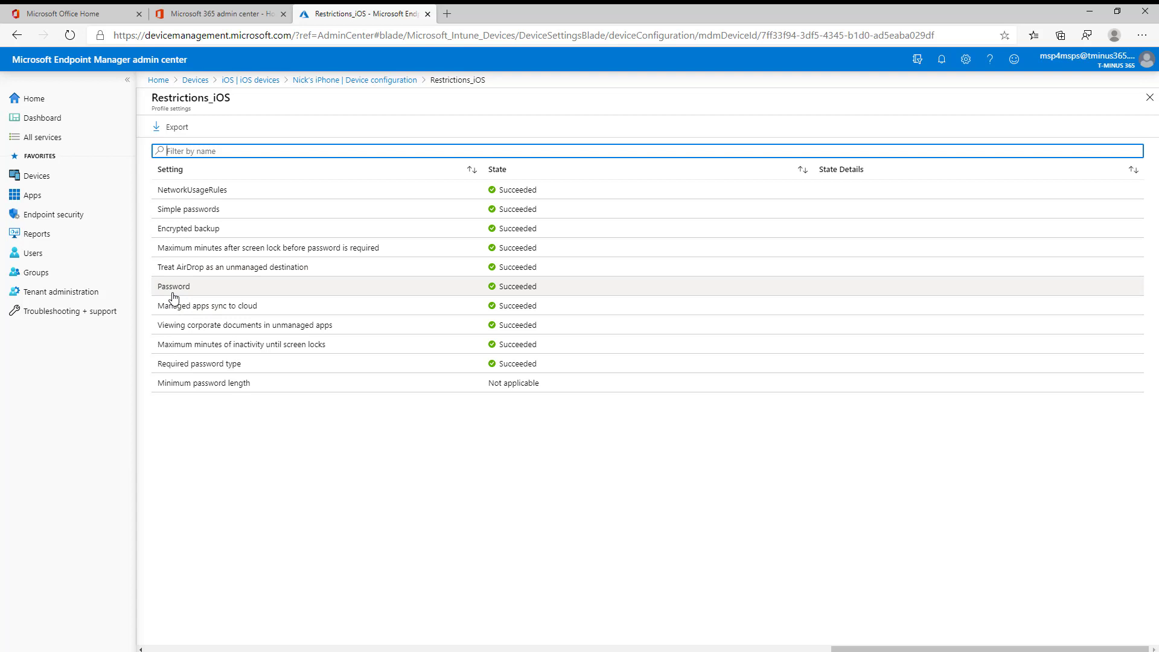
left_click(338, 80)
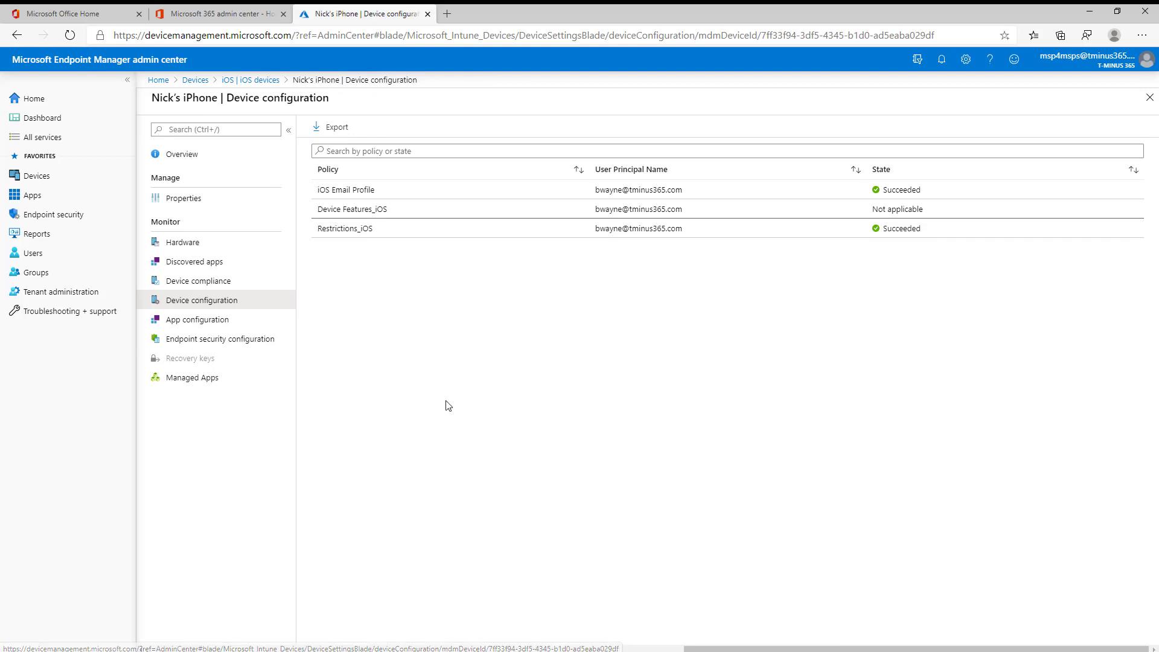